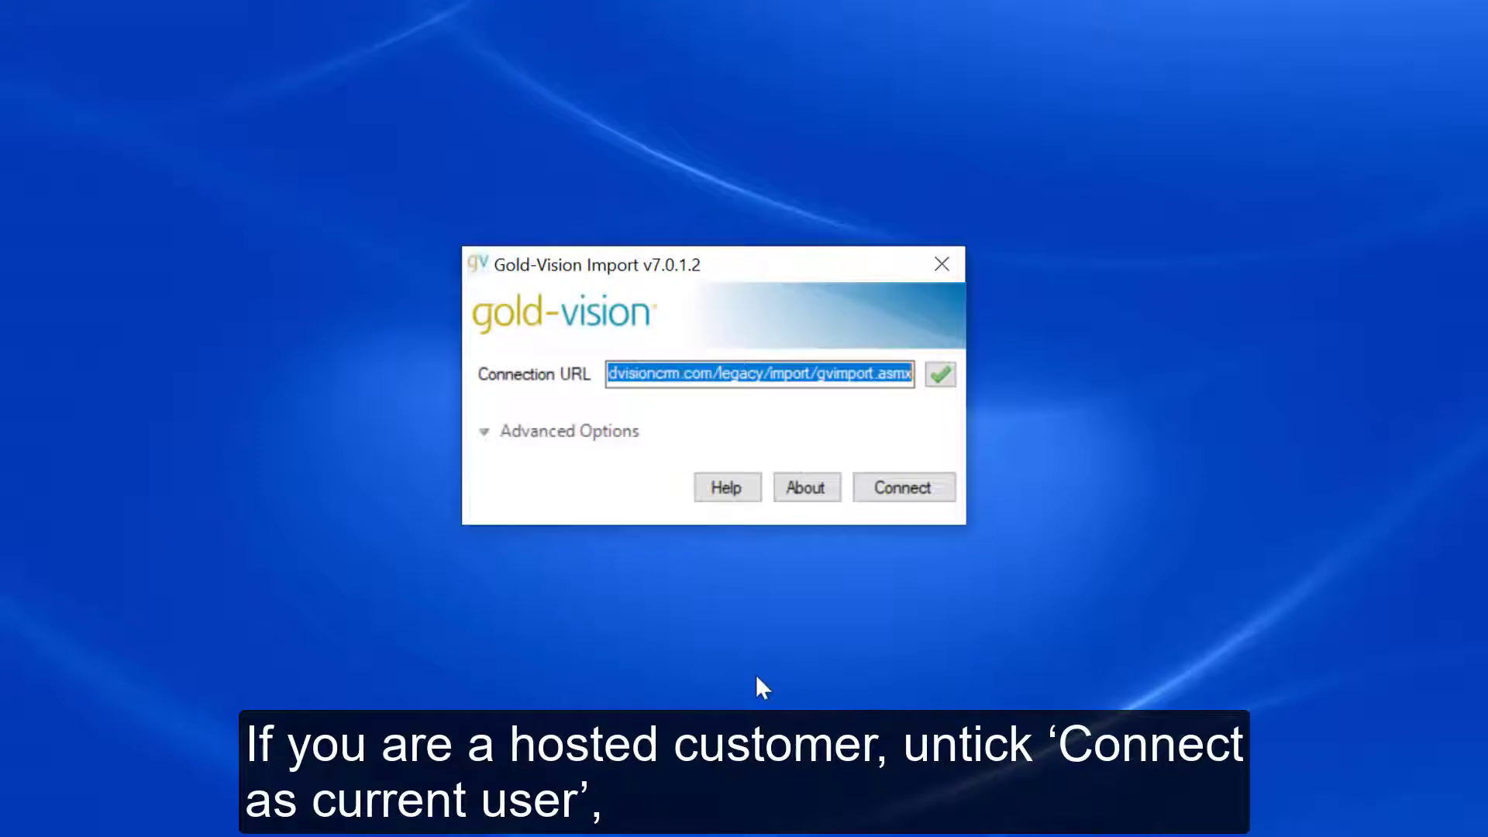
- Turn off Connect as current user in Advanced Options and connect with the account password
click(485, 433)
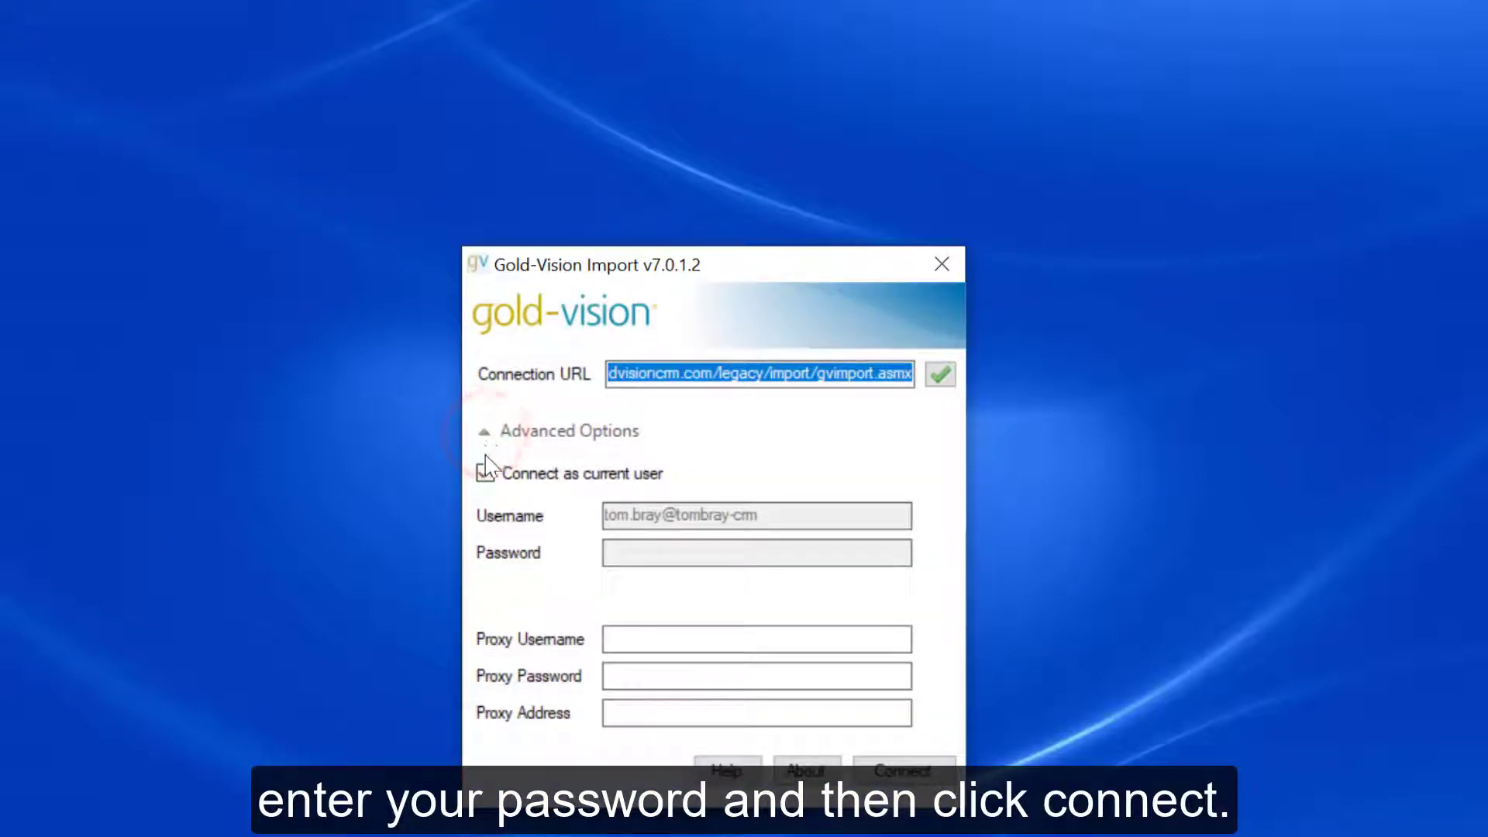
click(486, 475)
click(644, 557)
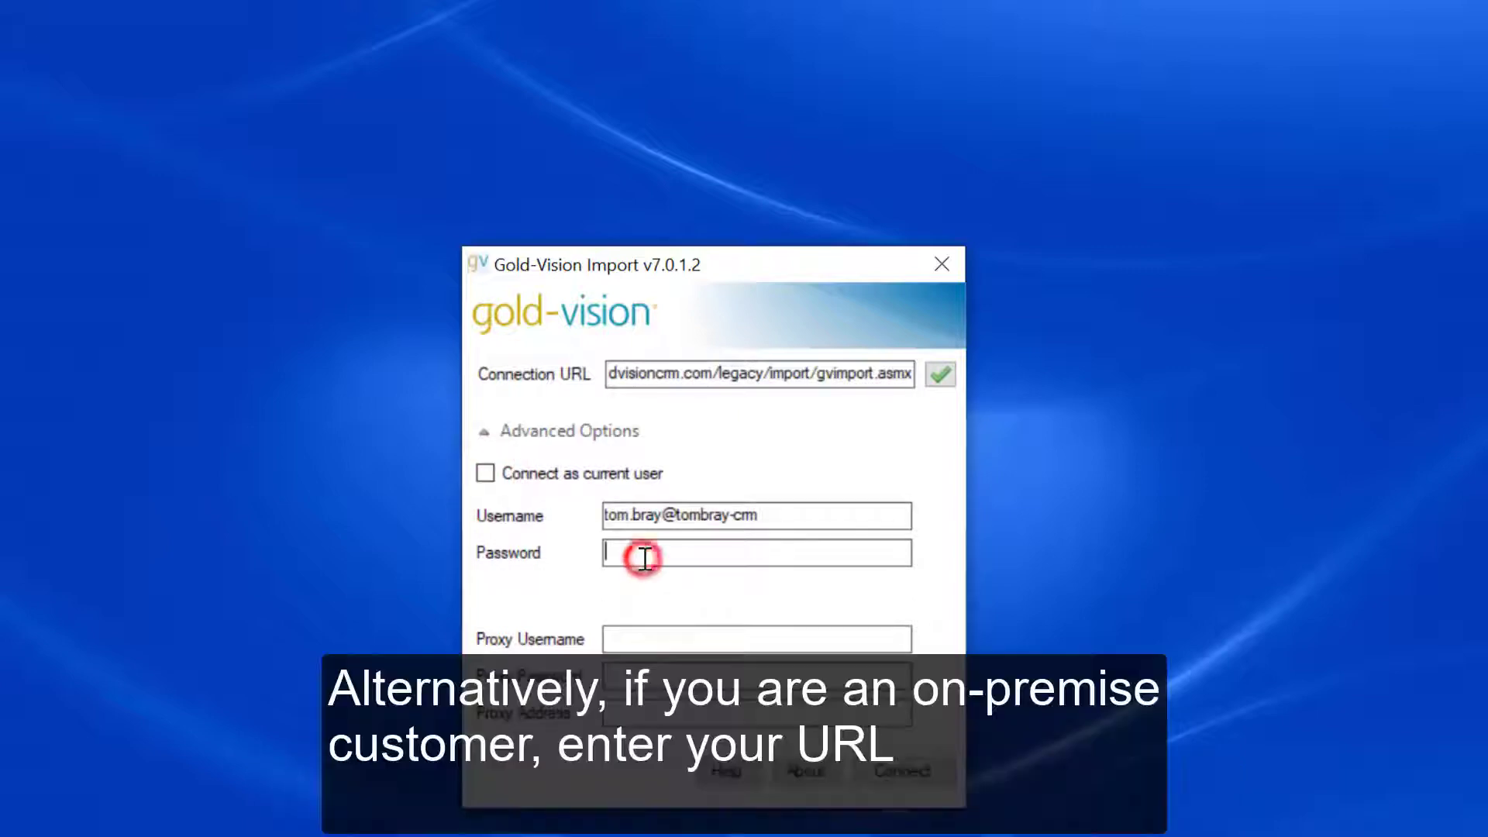
text(**********)
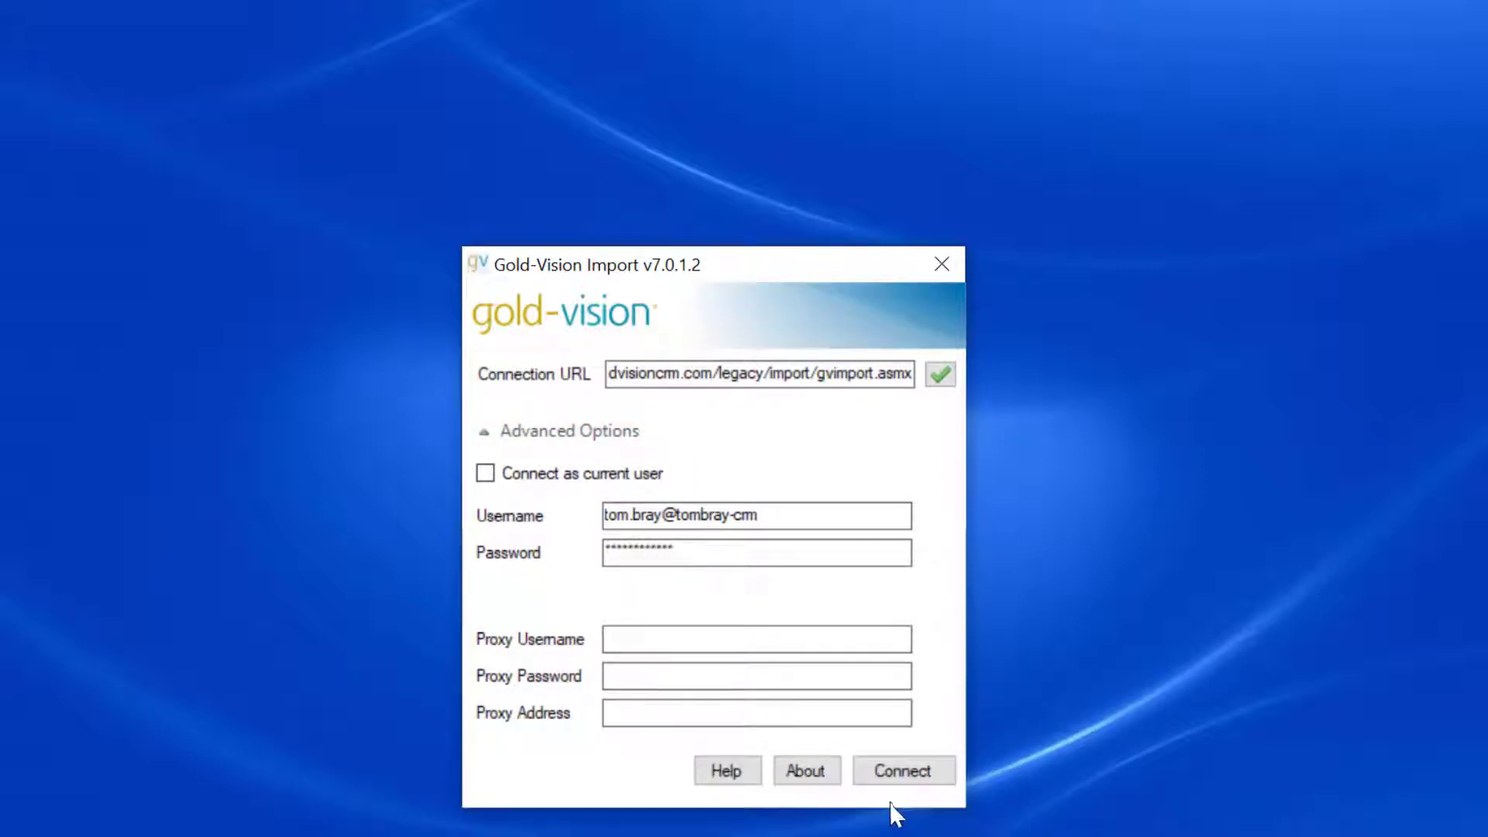
click(911, 779)
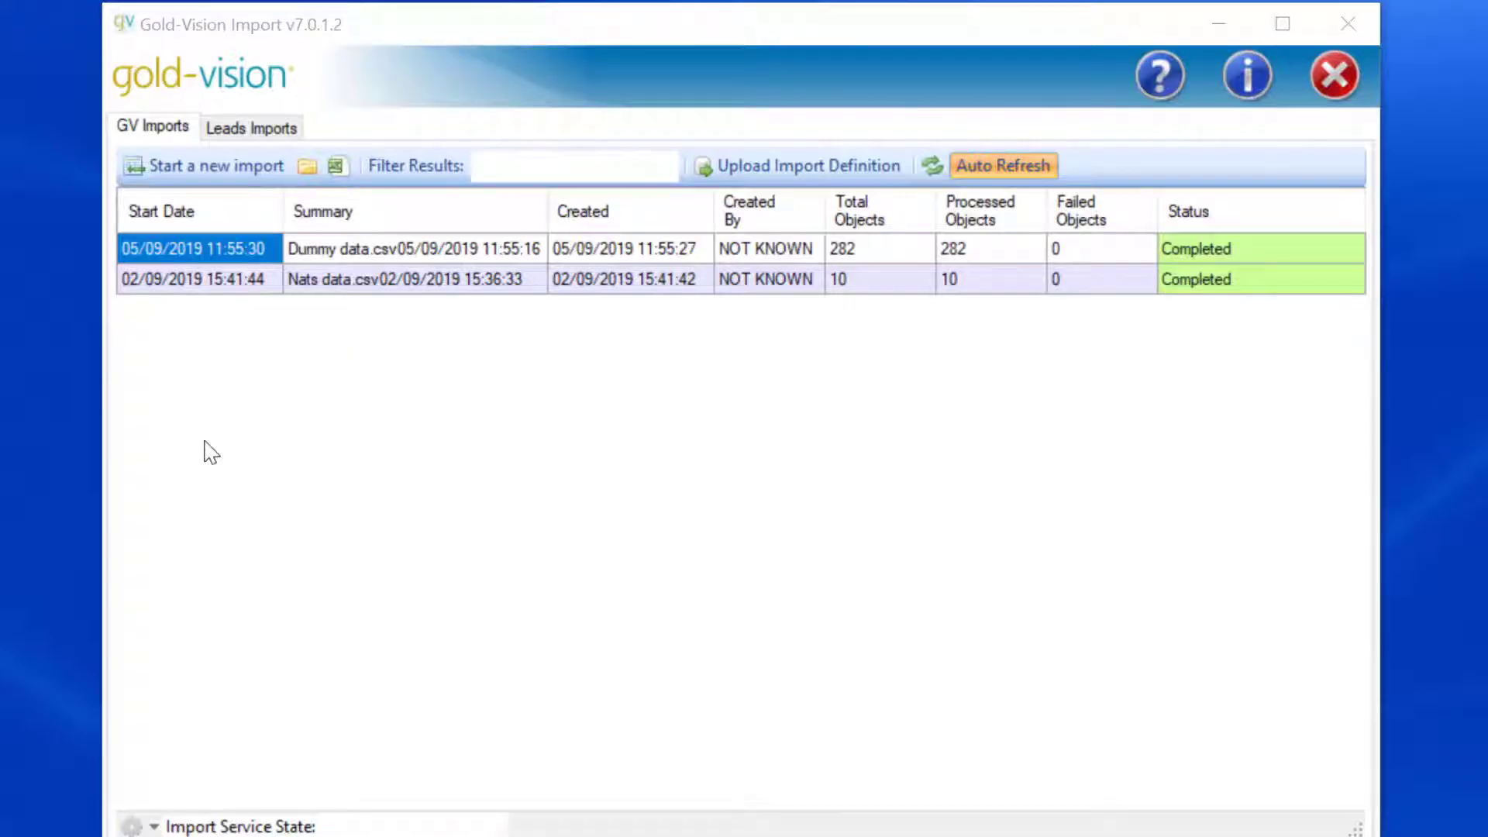
- Begin a new Account Contact Full import and bring up the Browse file dialog
click(247, 175)
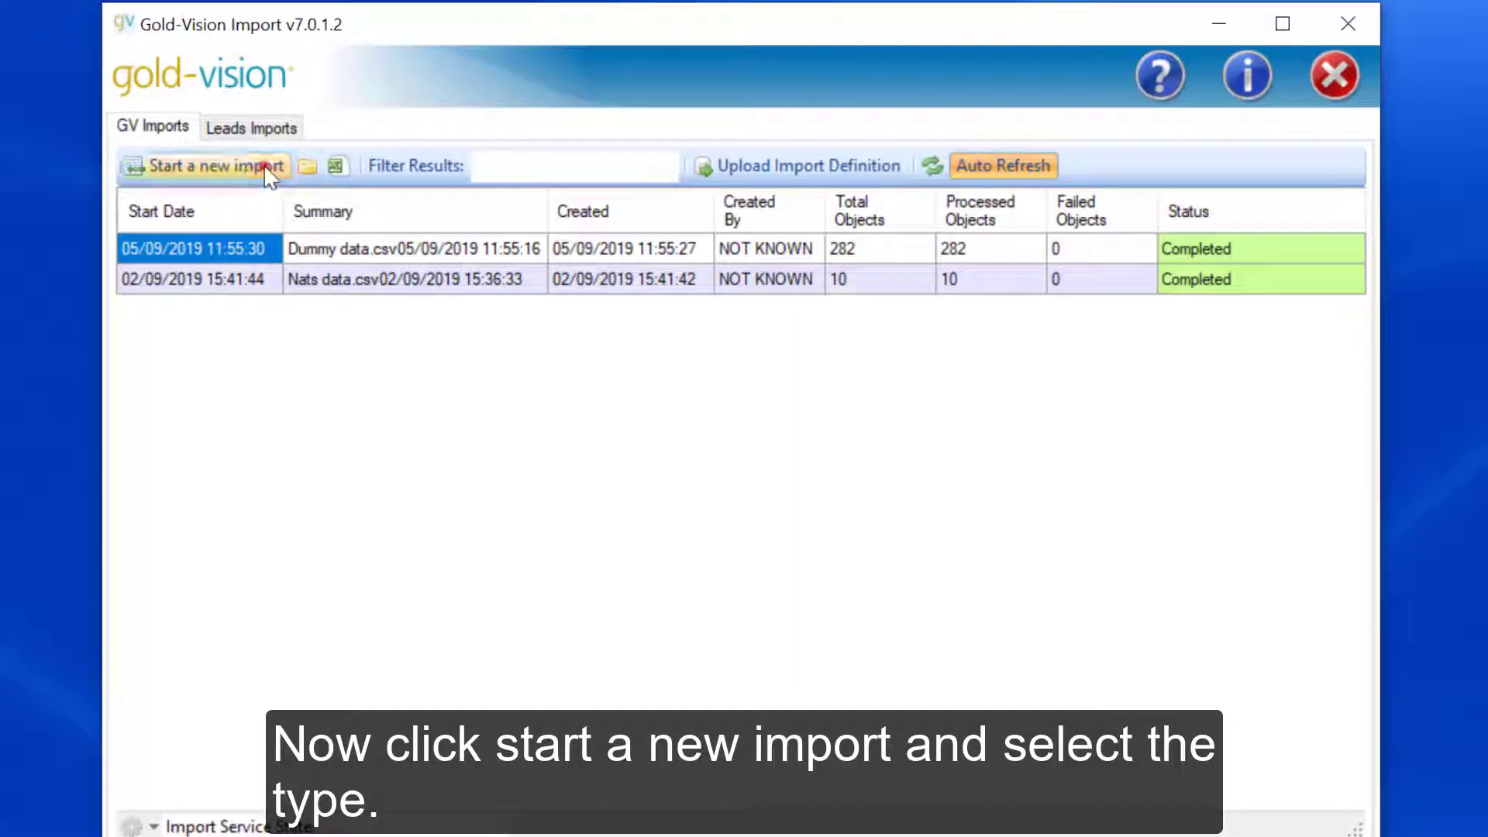
click(263, 171)
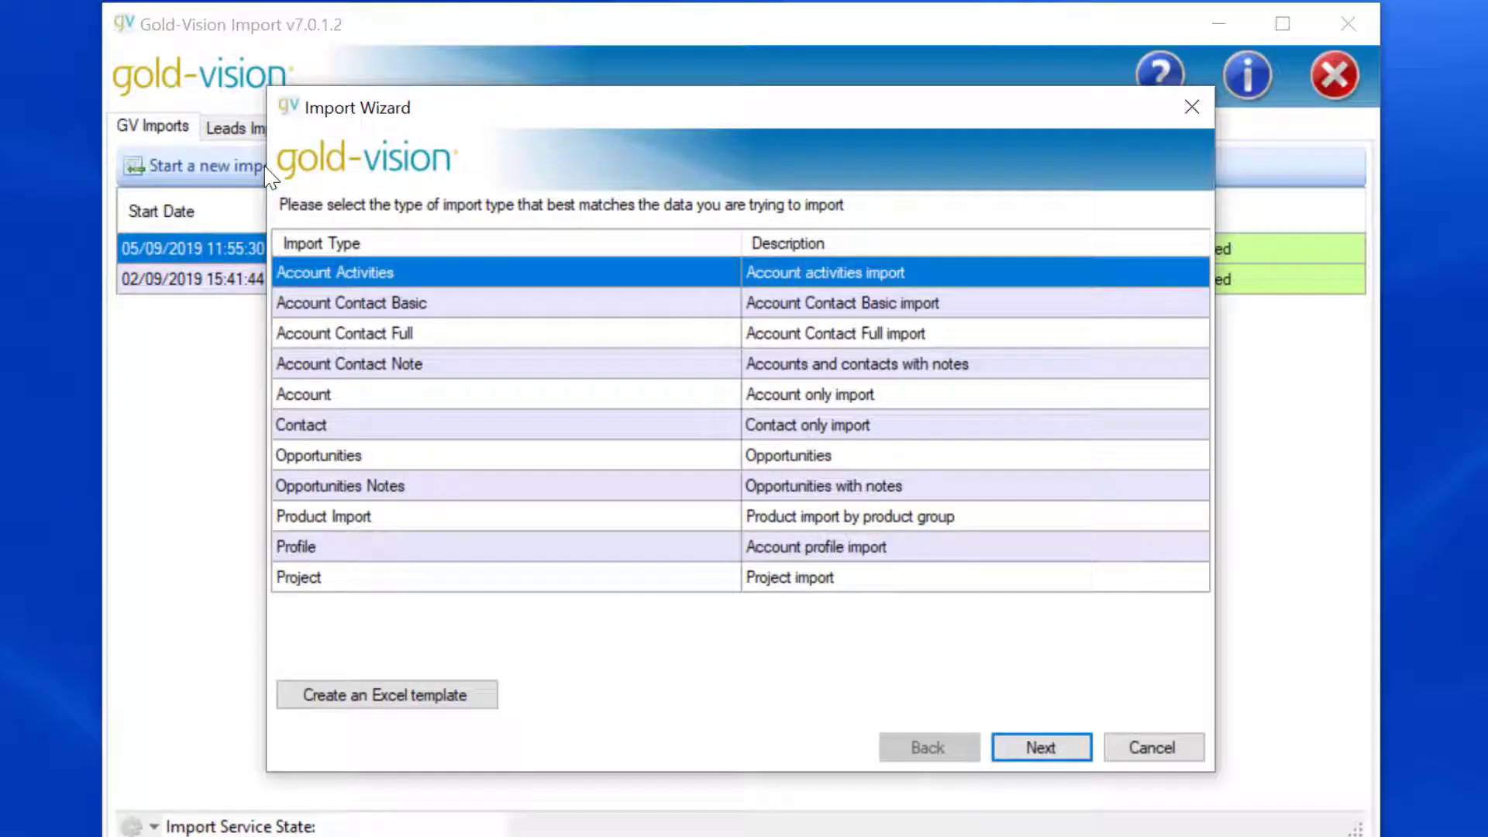
double_click(682, 345)
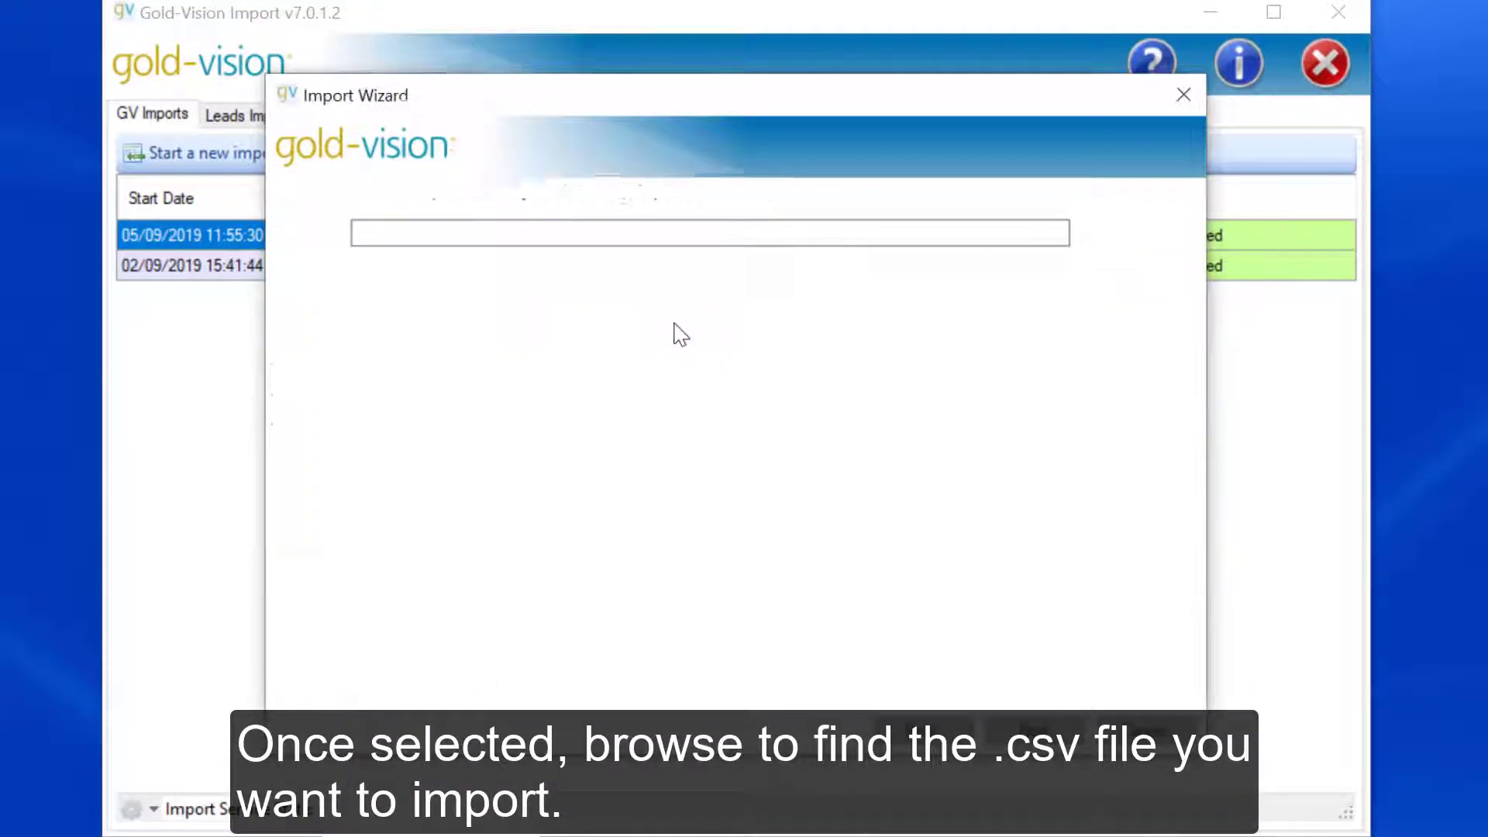
click(1147, 236)
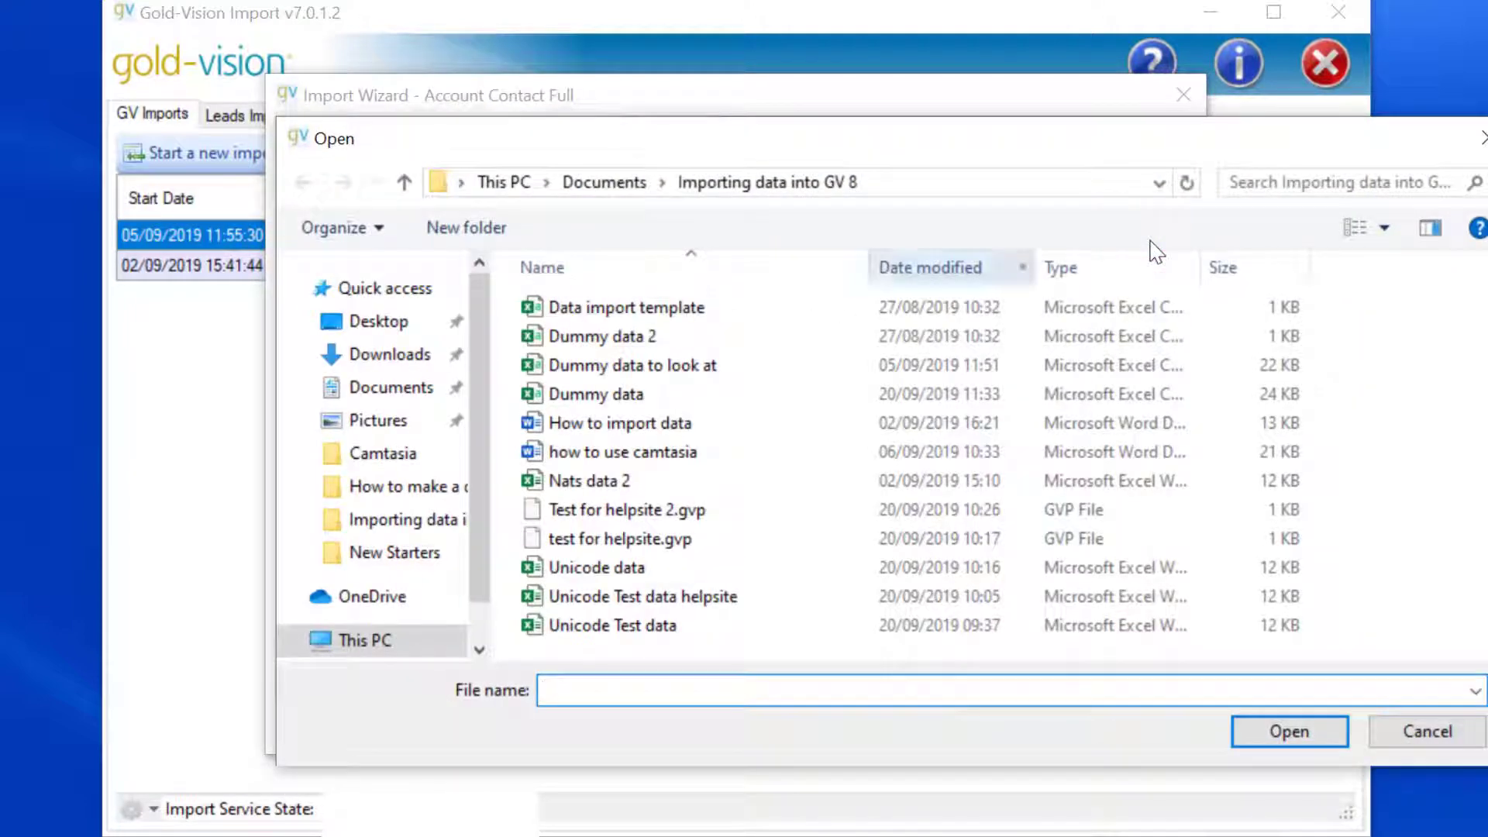
- Load Dummy data.csv and advance to the column mappings page
double_click(680, 394)
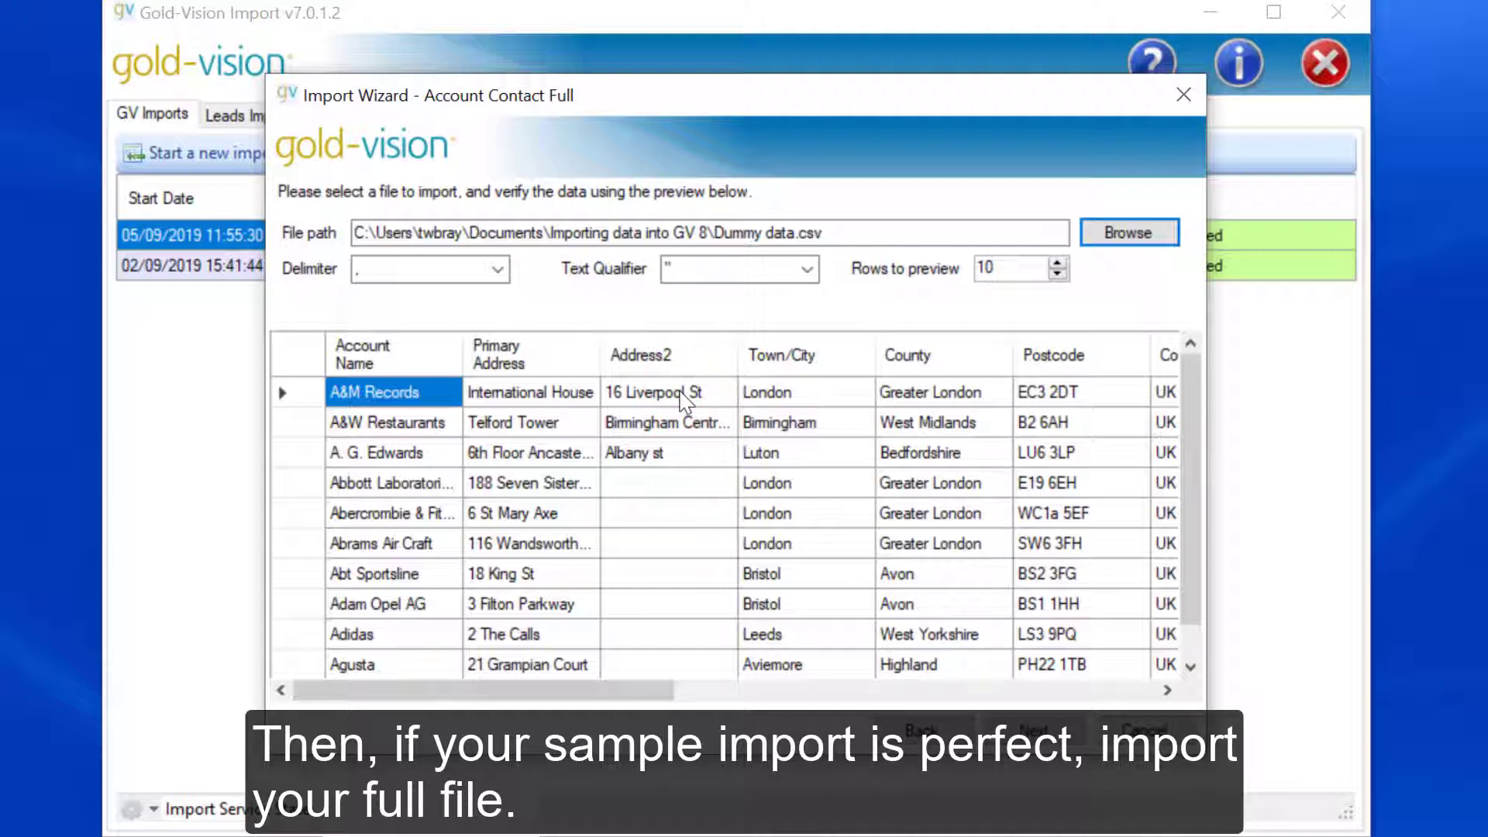
click(1064, 733)
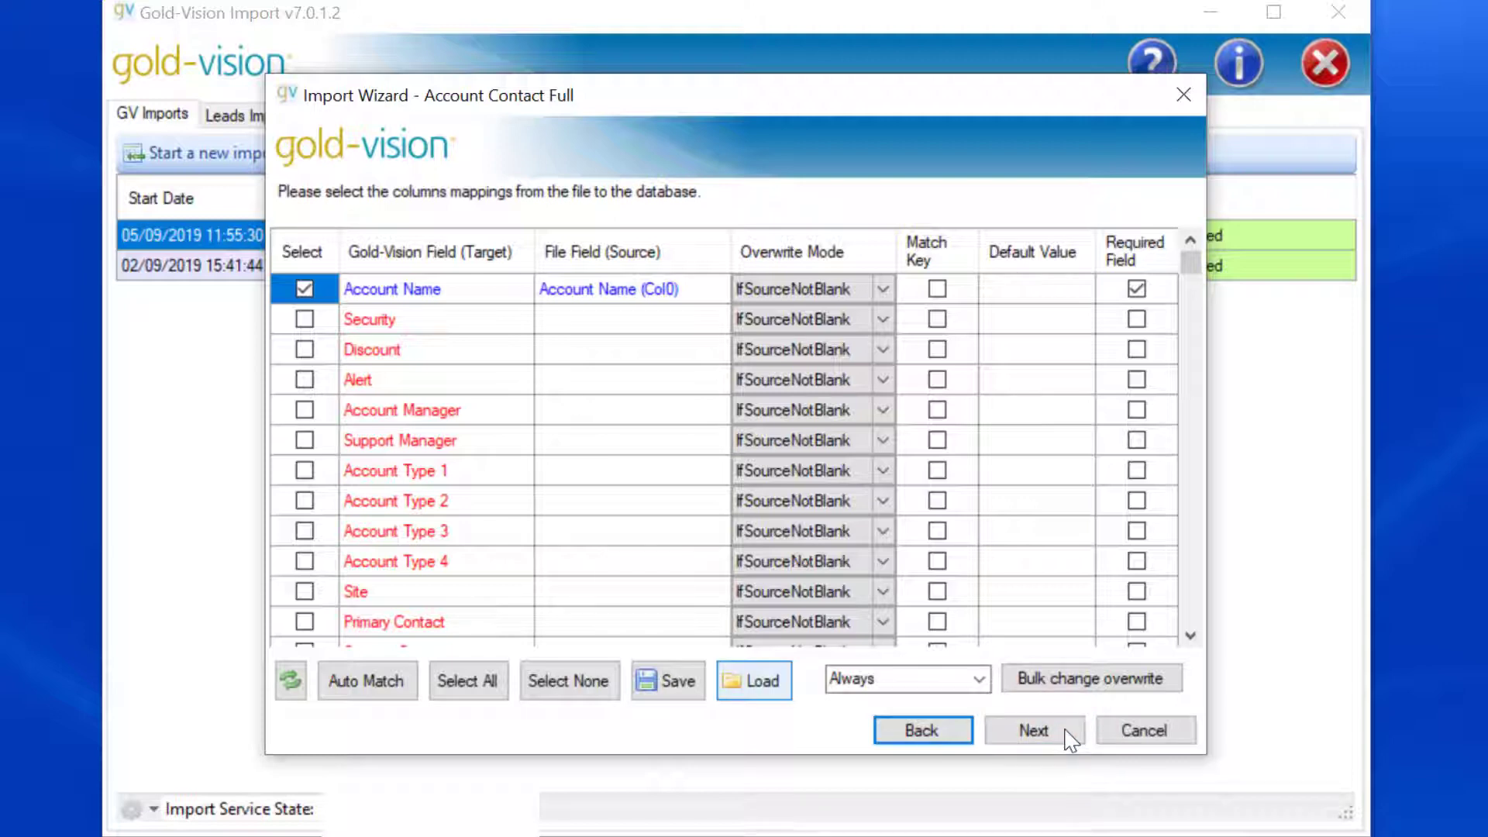
- Clear all automatic mappings, then map Account Name to Col0 as a match key
click(574, 690)
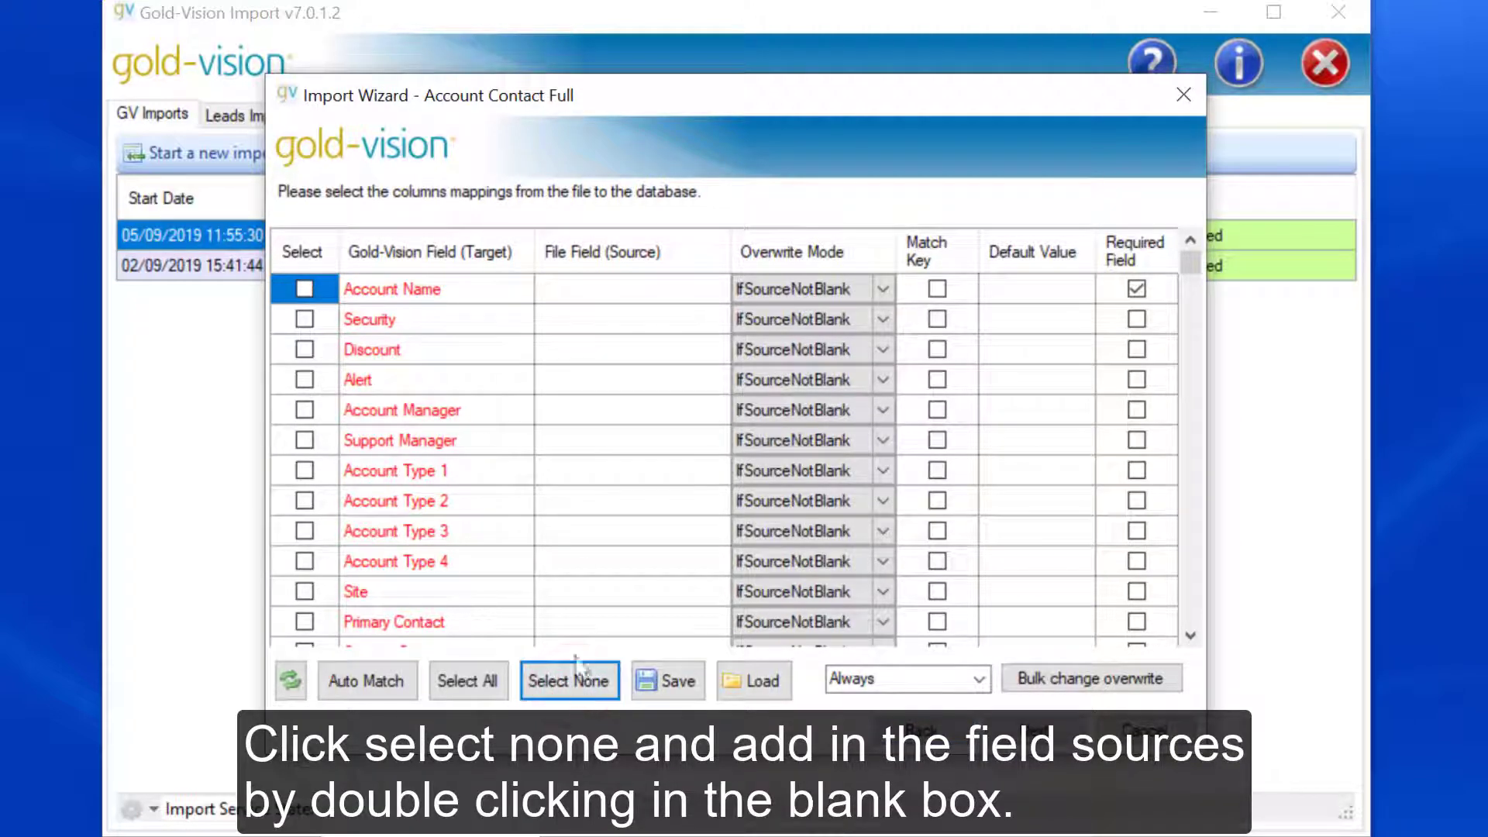
double_click(602, 299)
click(601, 206)
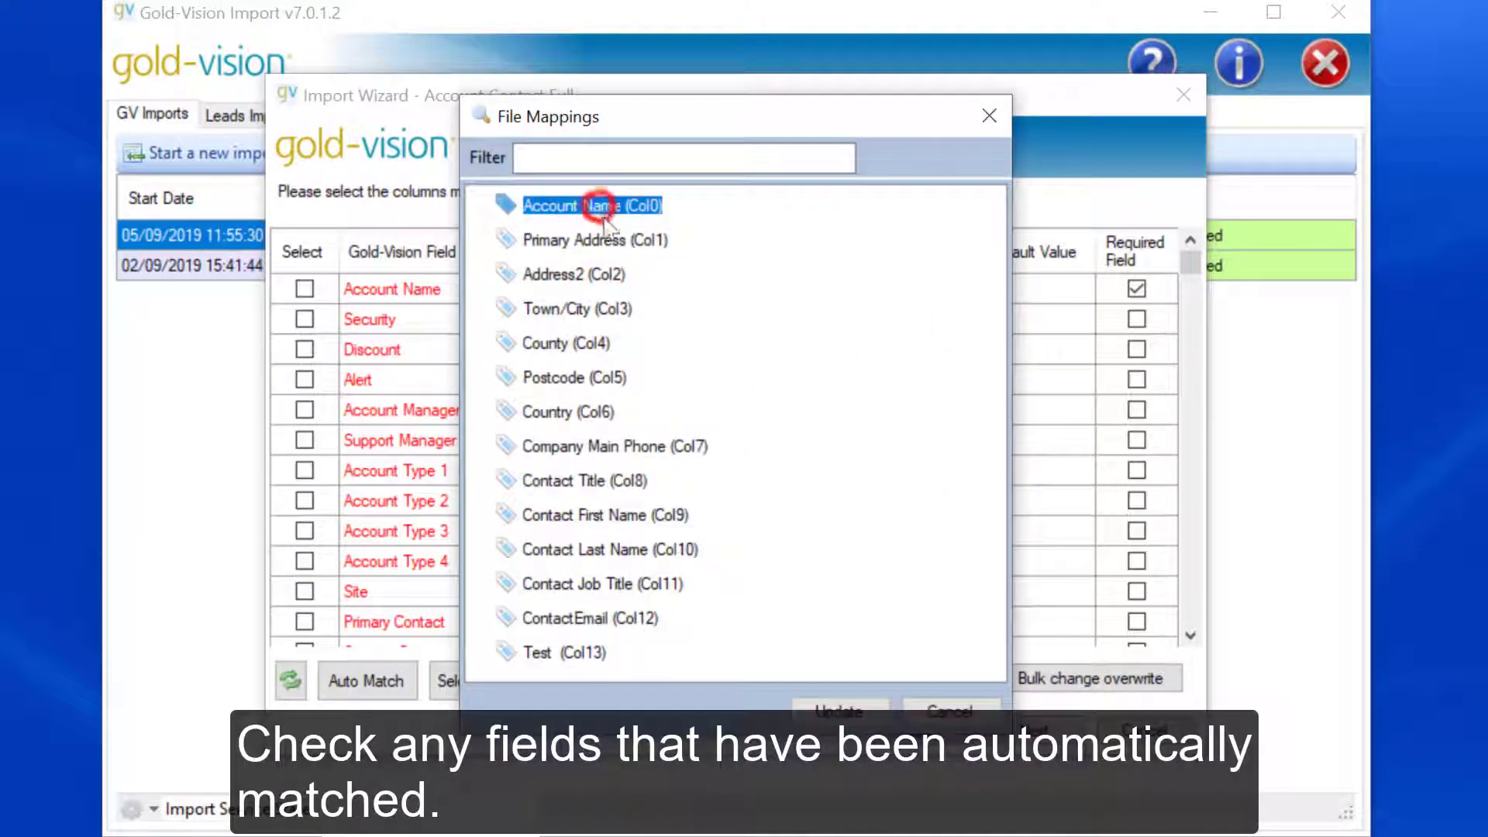
click(827, 711)
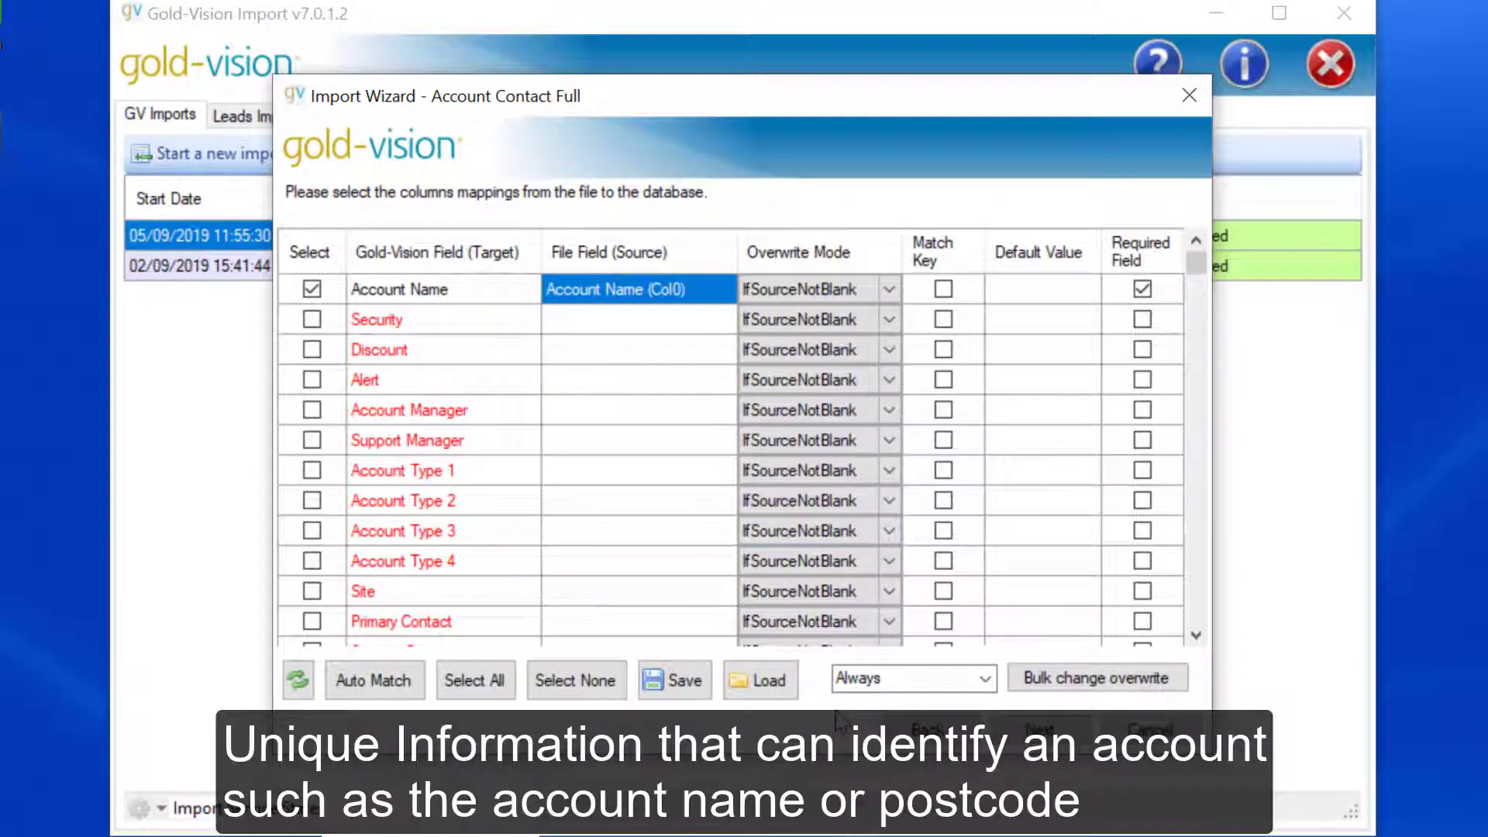
click(943, 290)
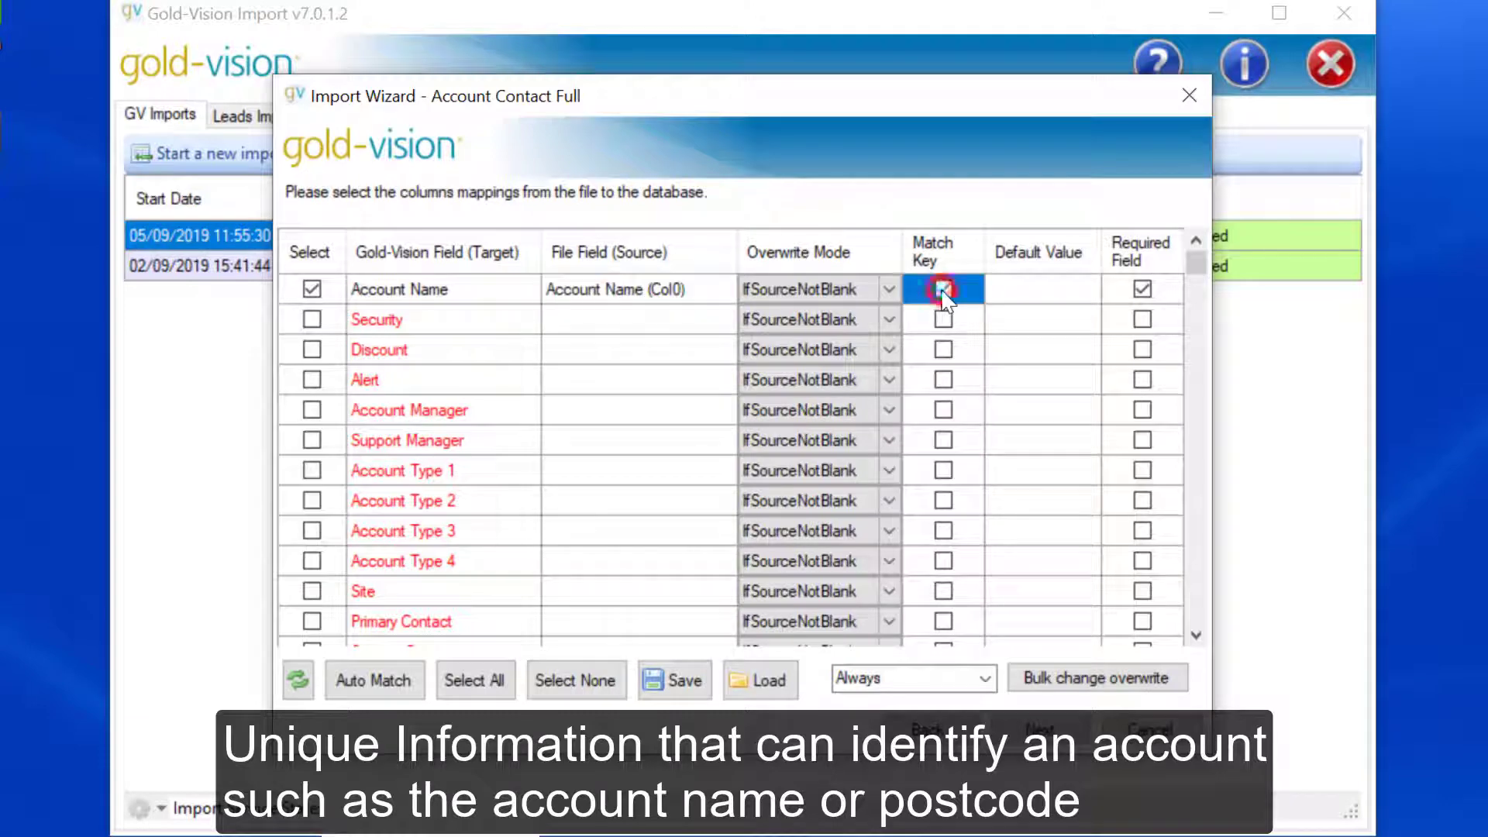
scroll(657, 448, down, 2)
click(649, 440)
- Map Primary Address to Col1, ADDRESS_2 to Address2 (Col2) and Post/Zip Code to Postcode (Col5)
double_click(637, 510)
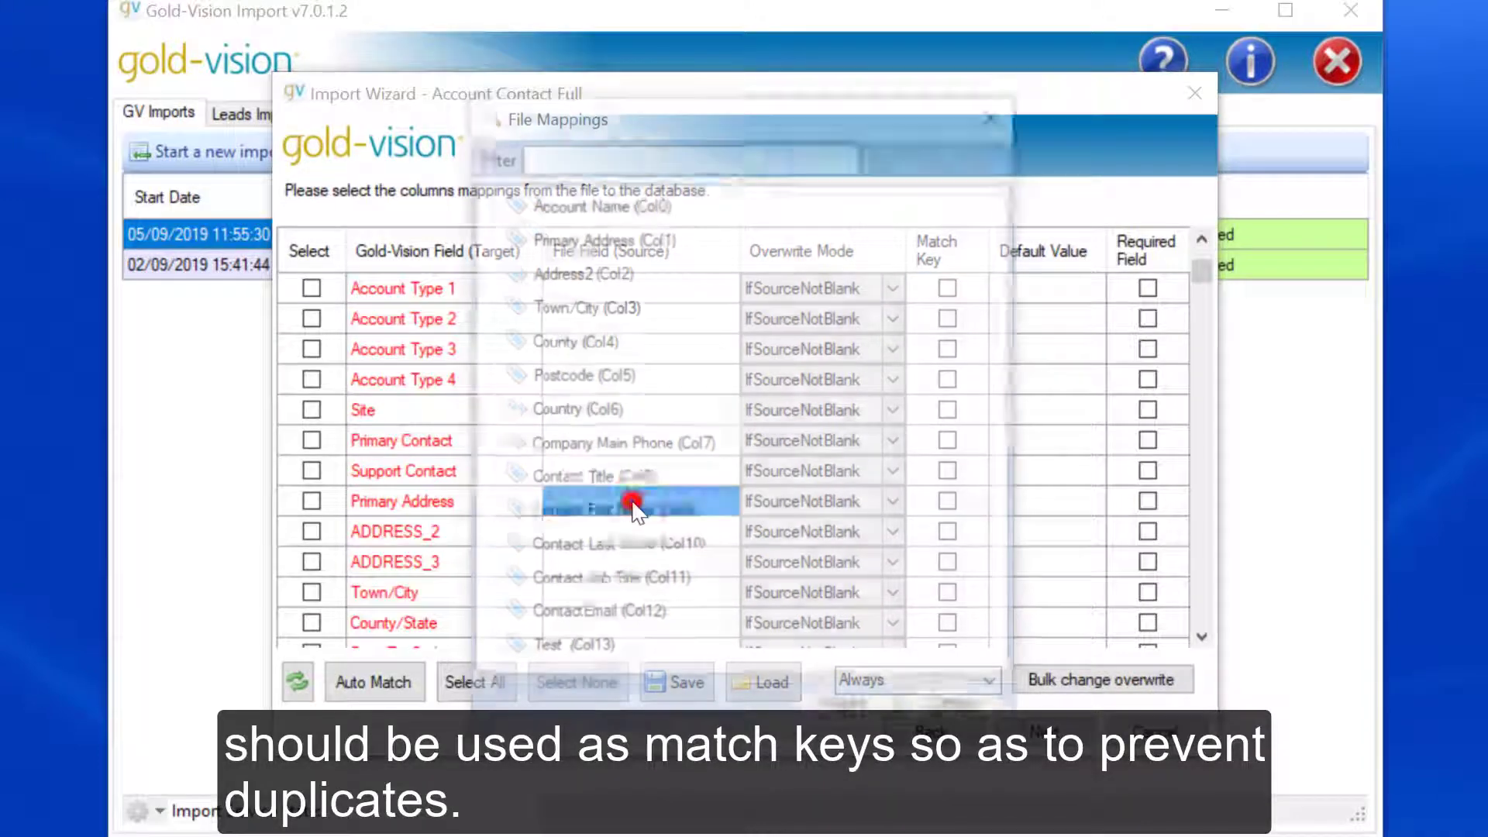
click(612, 241)
click(848, 711)
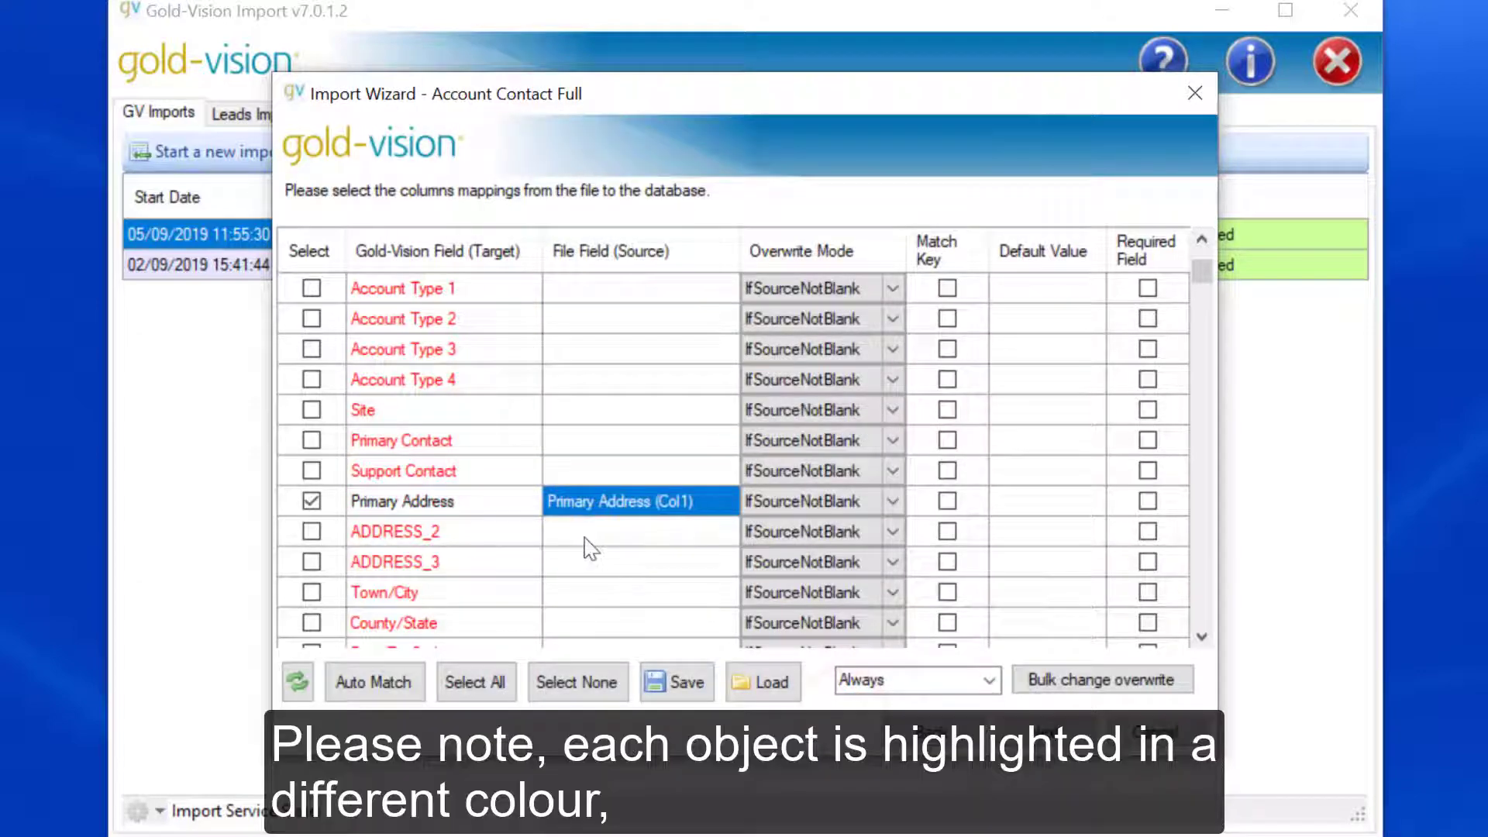
double_click(589, 535)
click(591, 273)
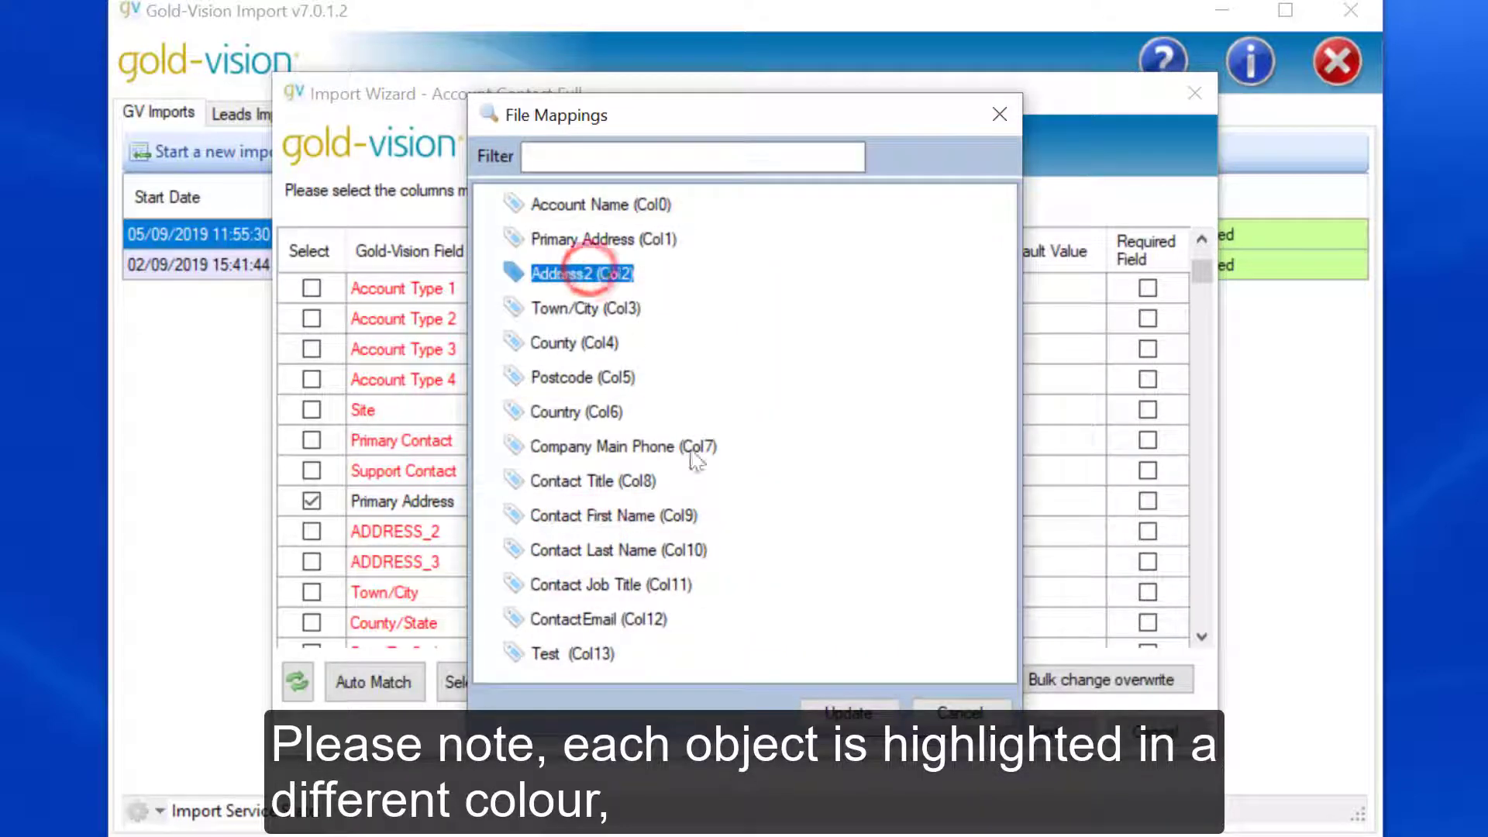
click(833, 707)
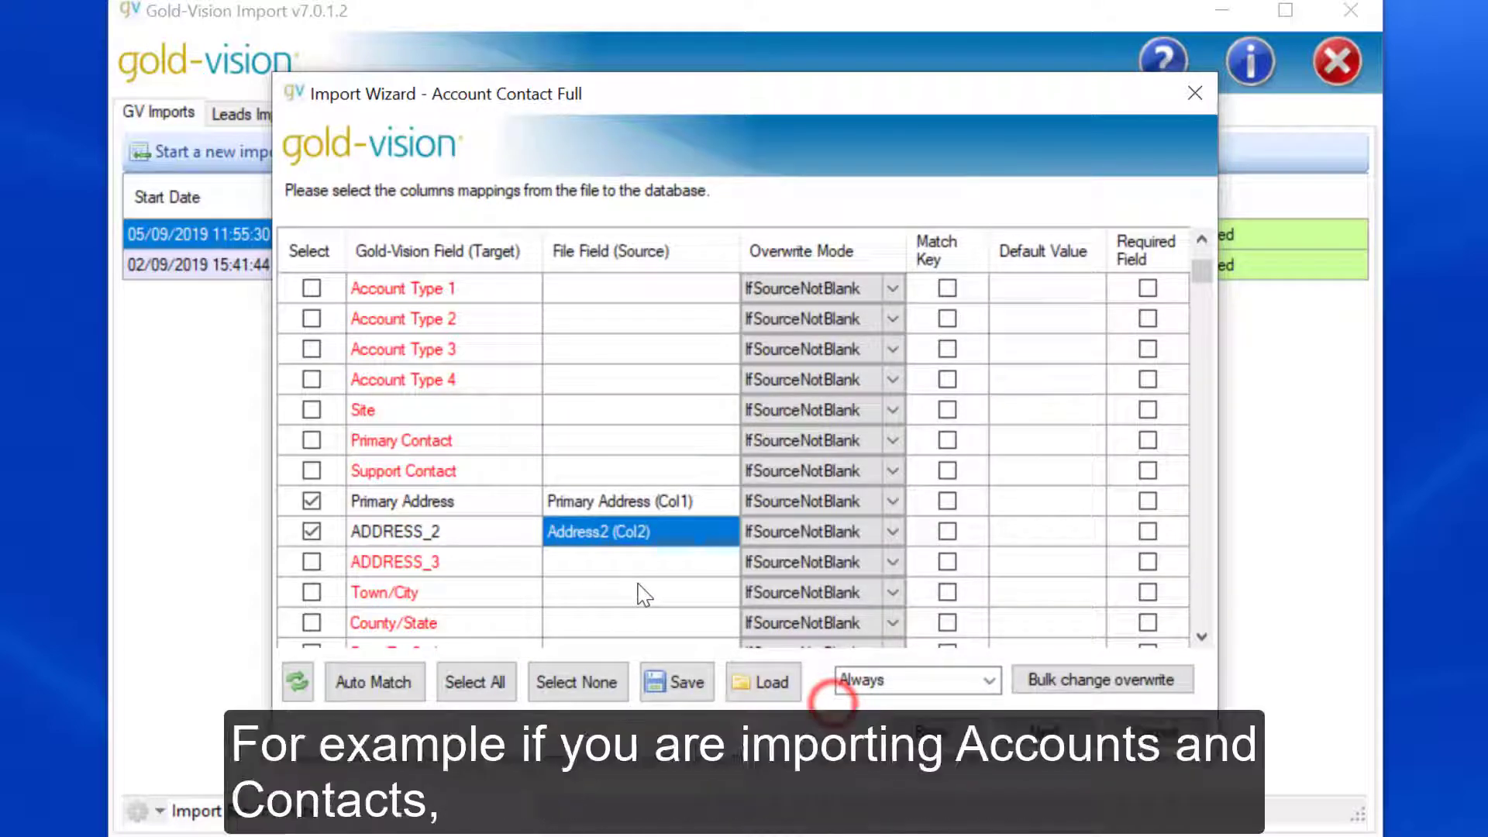
scroll(641, 595, down, 1)
double_click(582, 555)
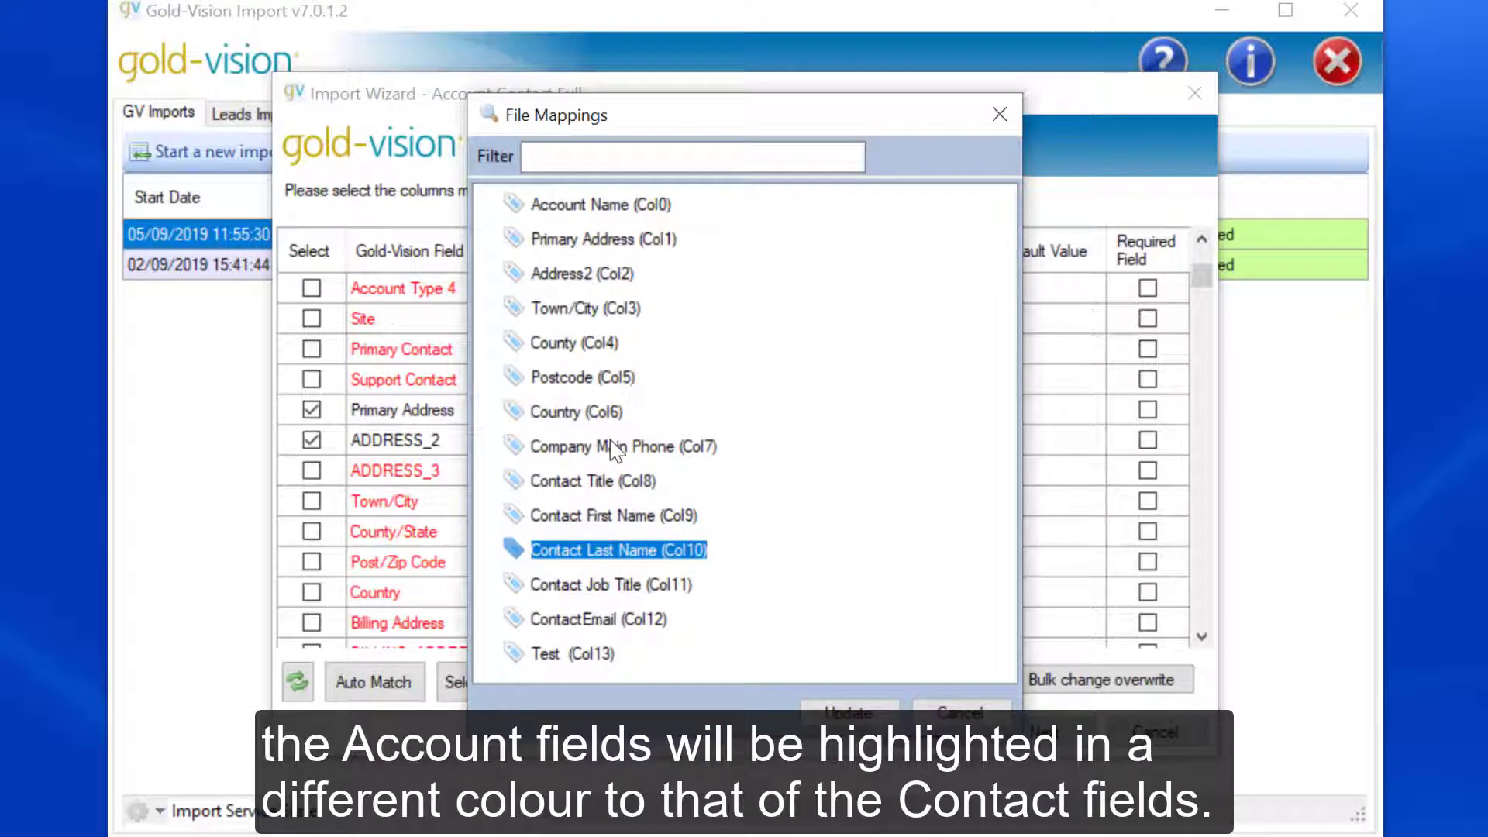
click(597, 377)
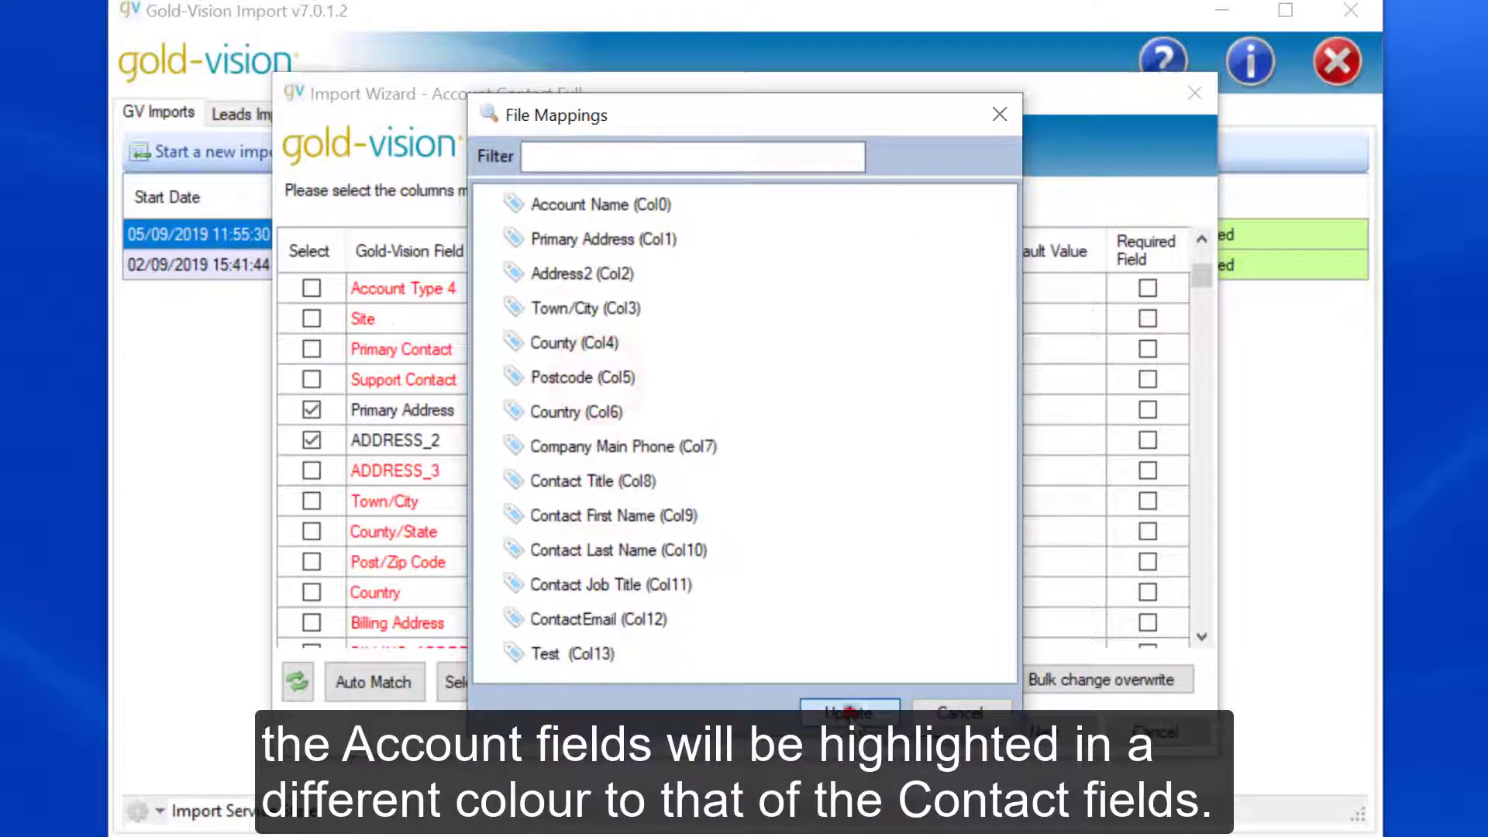
click(852, 710)
- Make Post/Zip Code a match key and review the First Name column choices
click(947, 562)
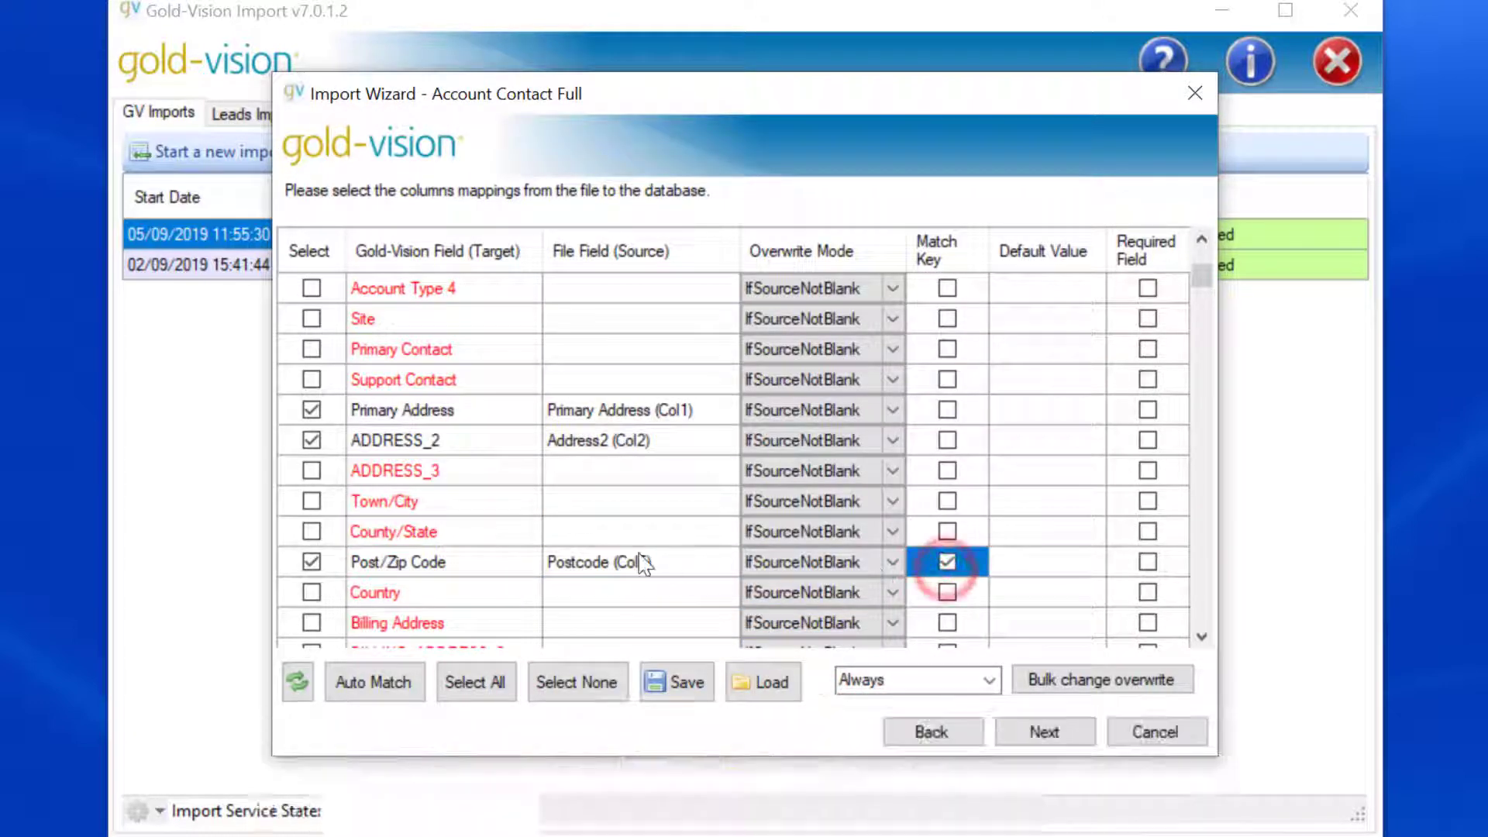
scroll(643, 563, down, 1)
scroll(644, 563, down, 10)
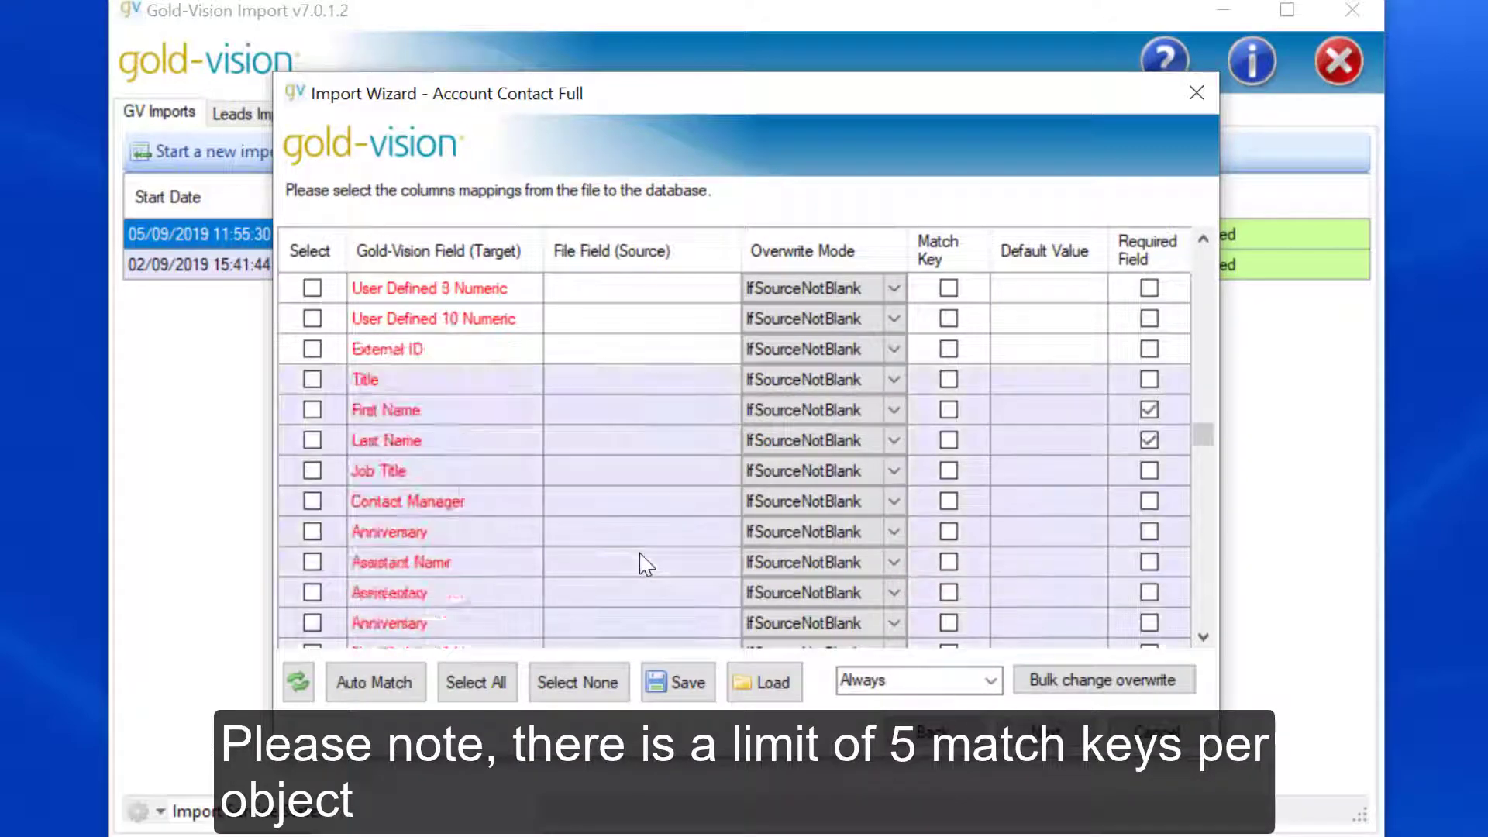
click(585, 410)
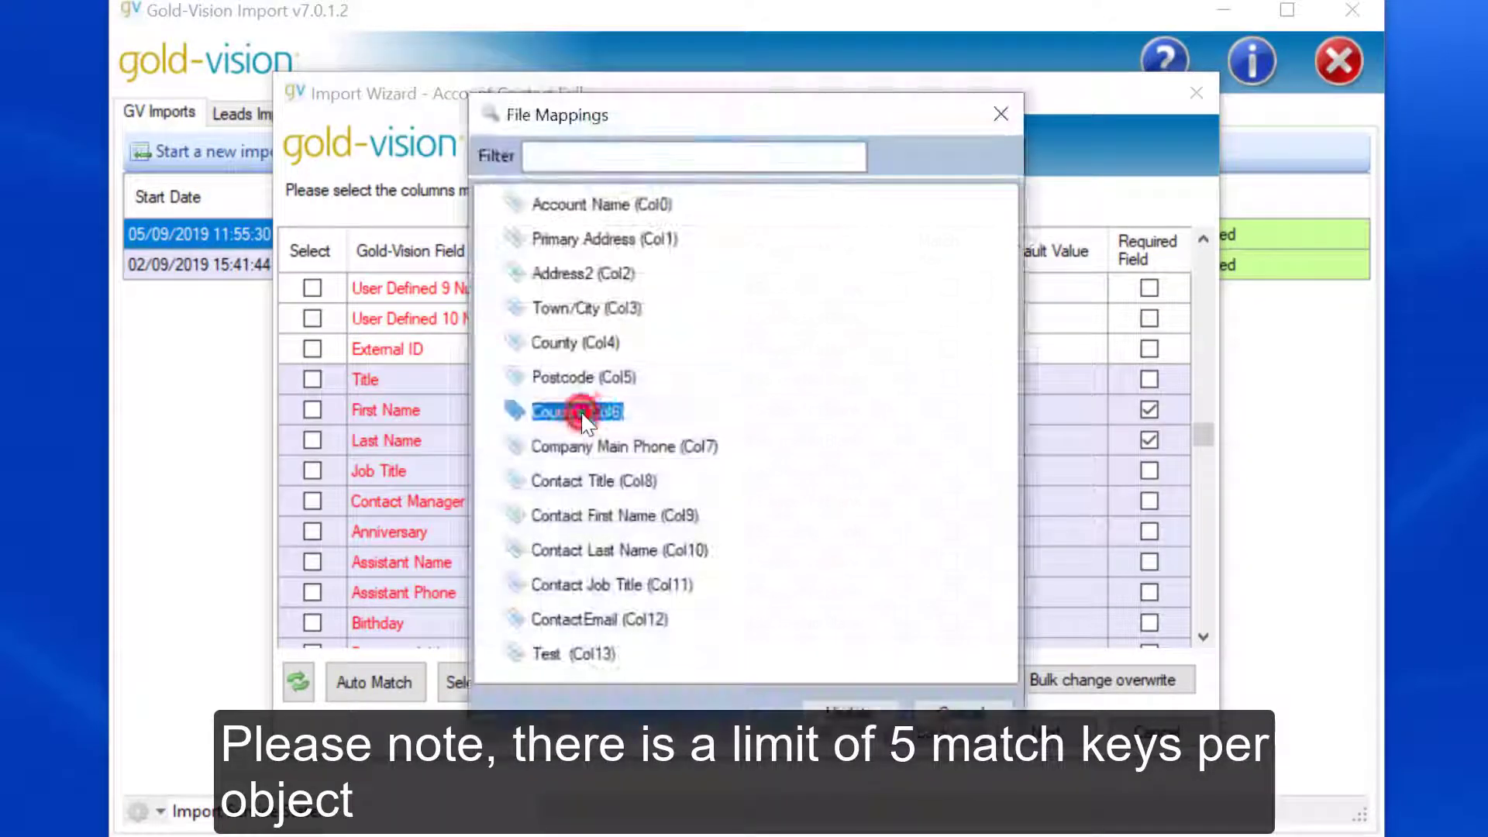
click(580, 410)
click(963, 707)
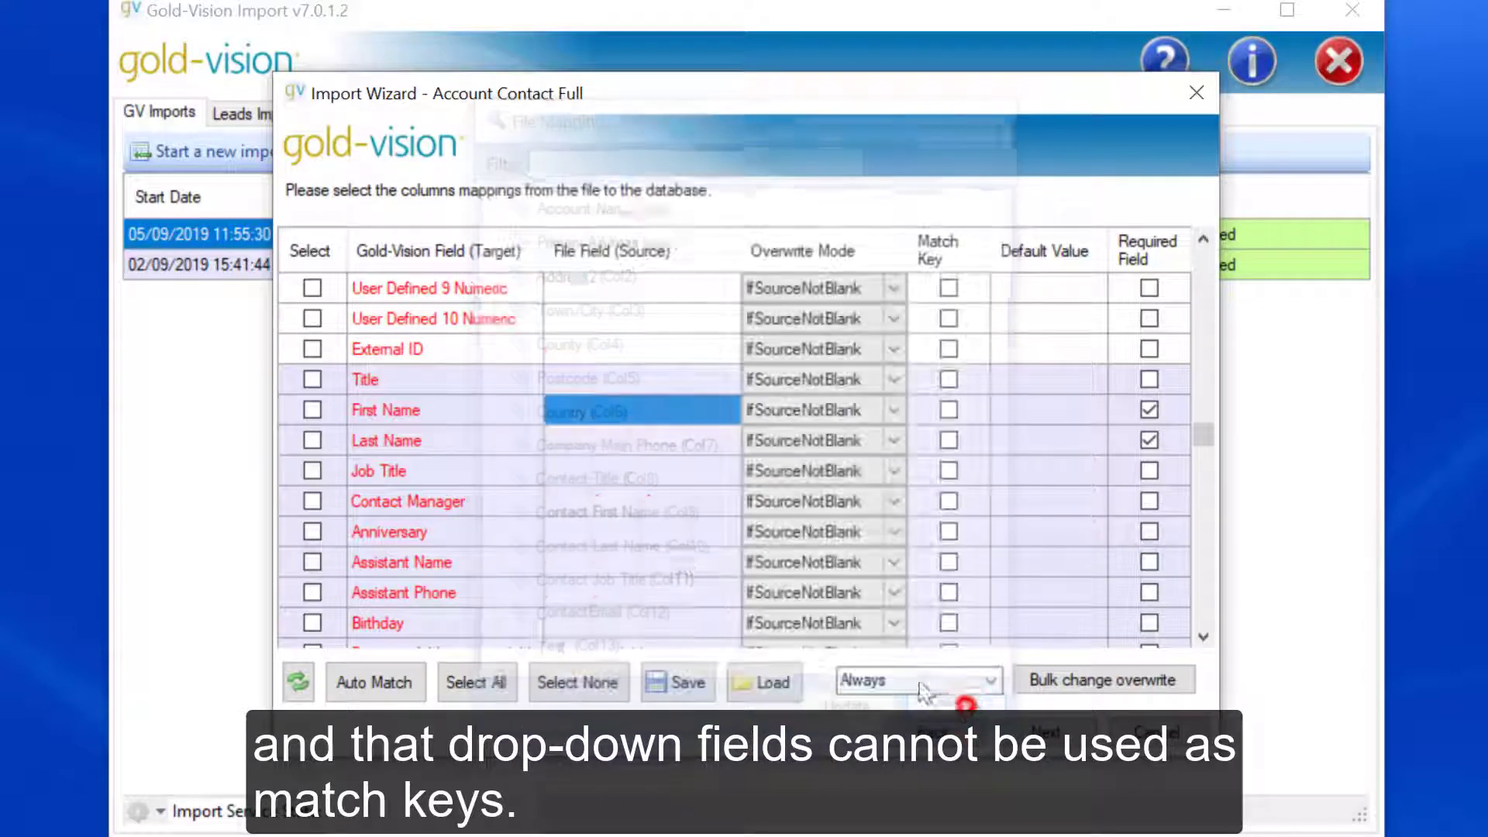
- Map Email 1 to ContactEmail (Col12), dismiss the First Name error, and make Email 1 a match key
scroll(629, 554, down, 3)
click(629, 554)
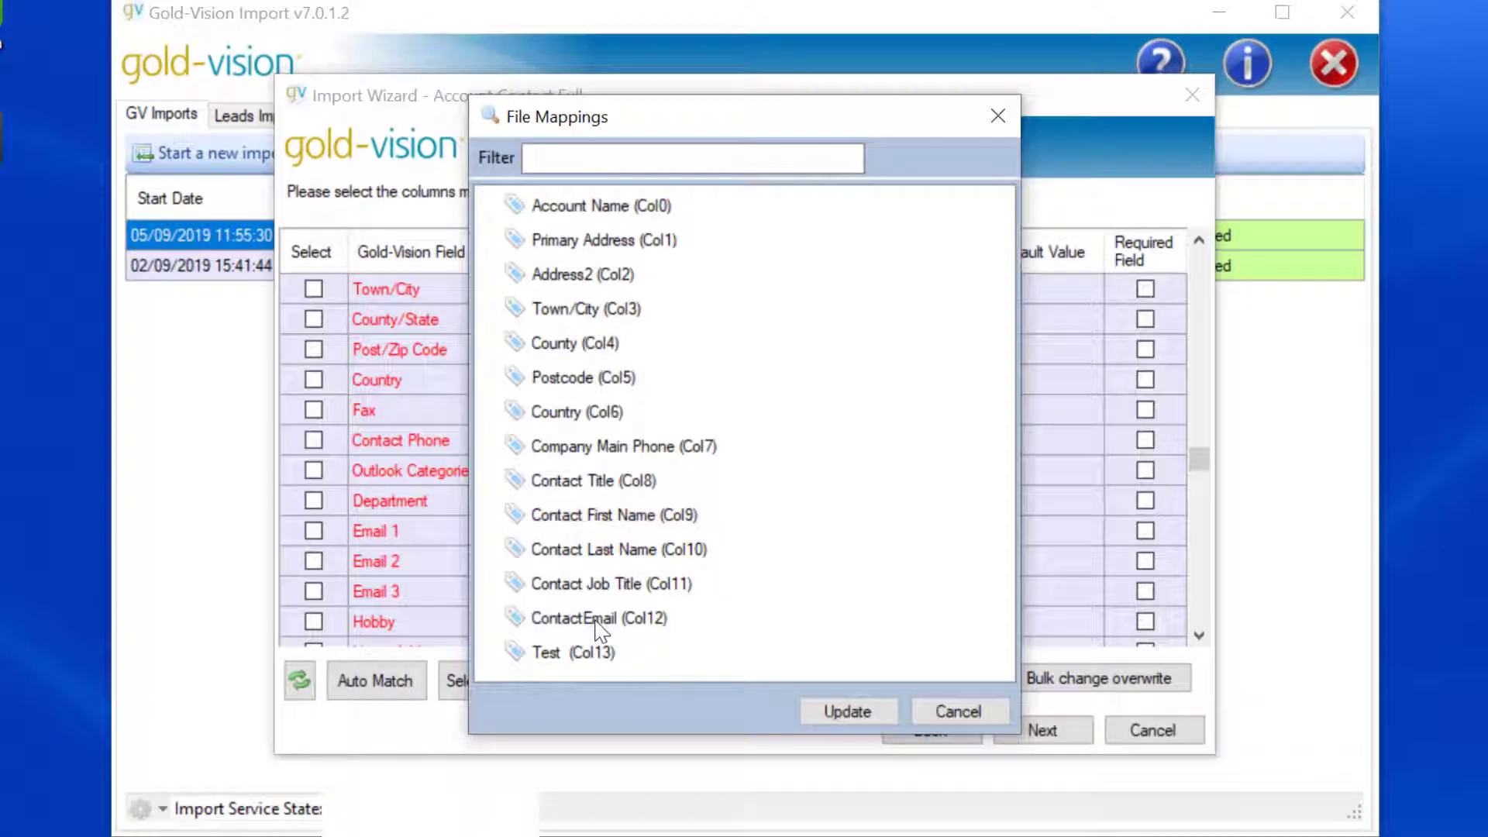
click(601, 619)
click(852, 711)
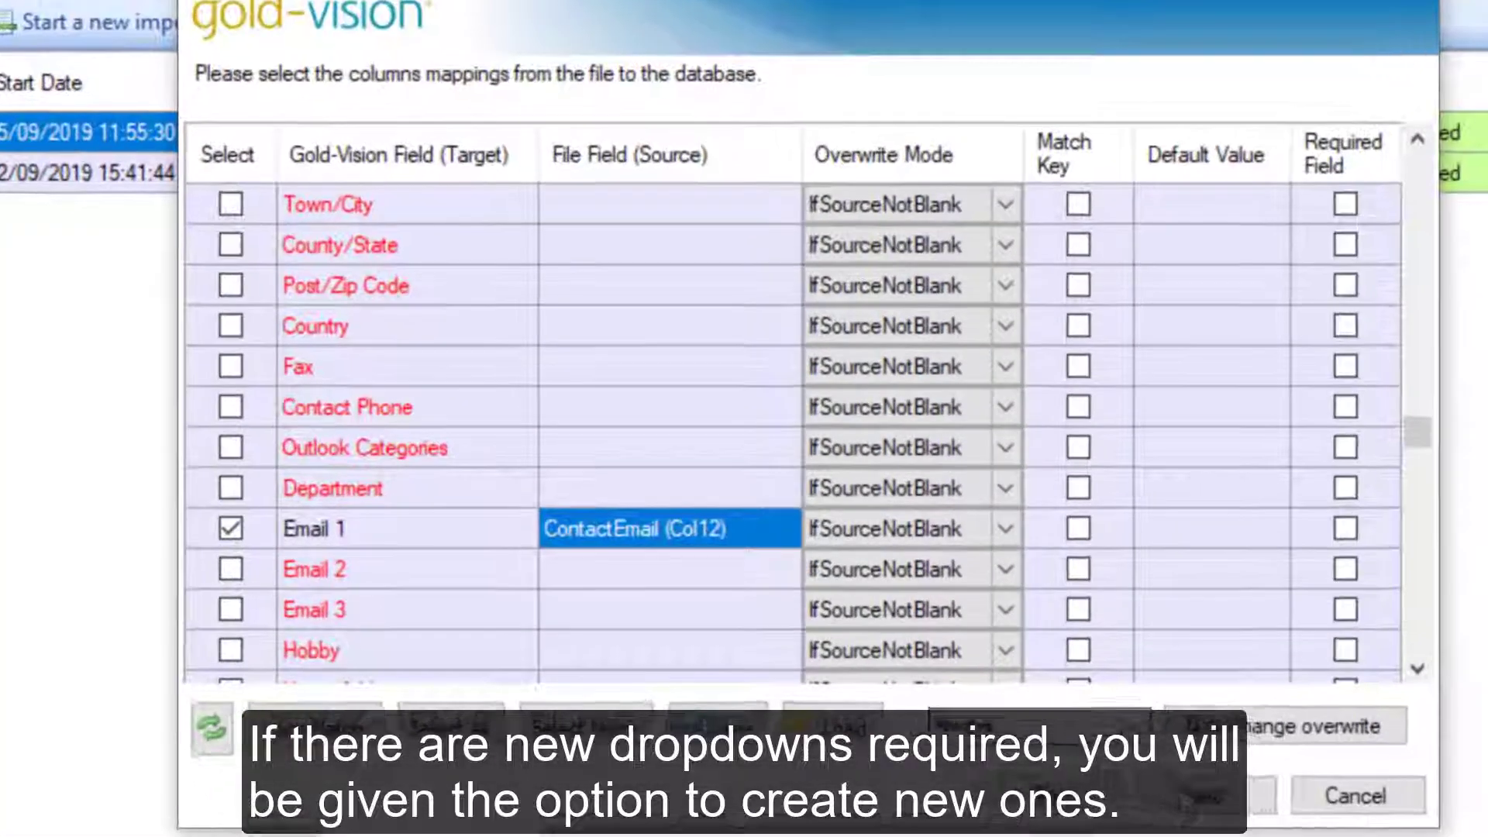
click(1201, 795)
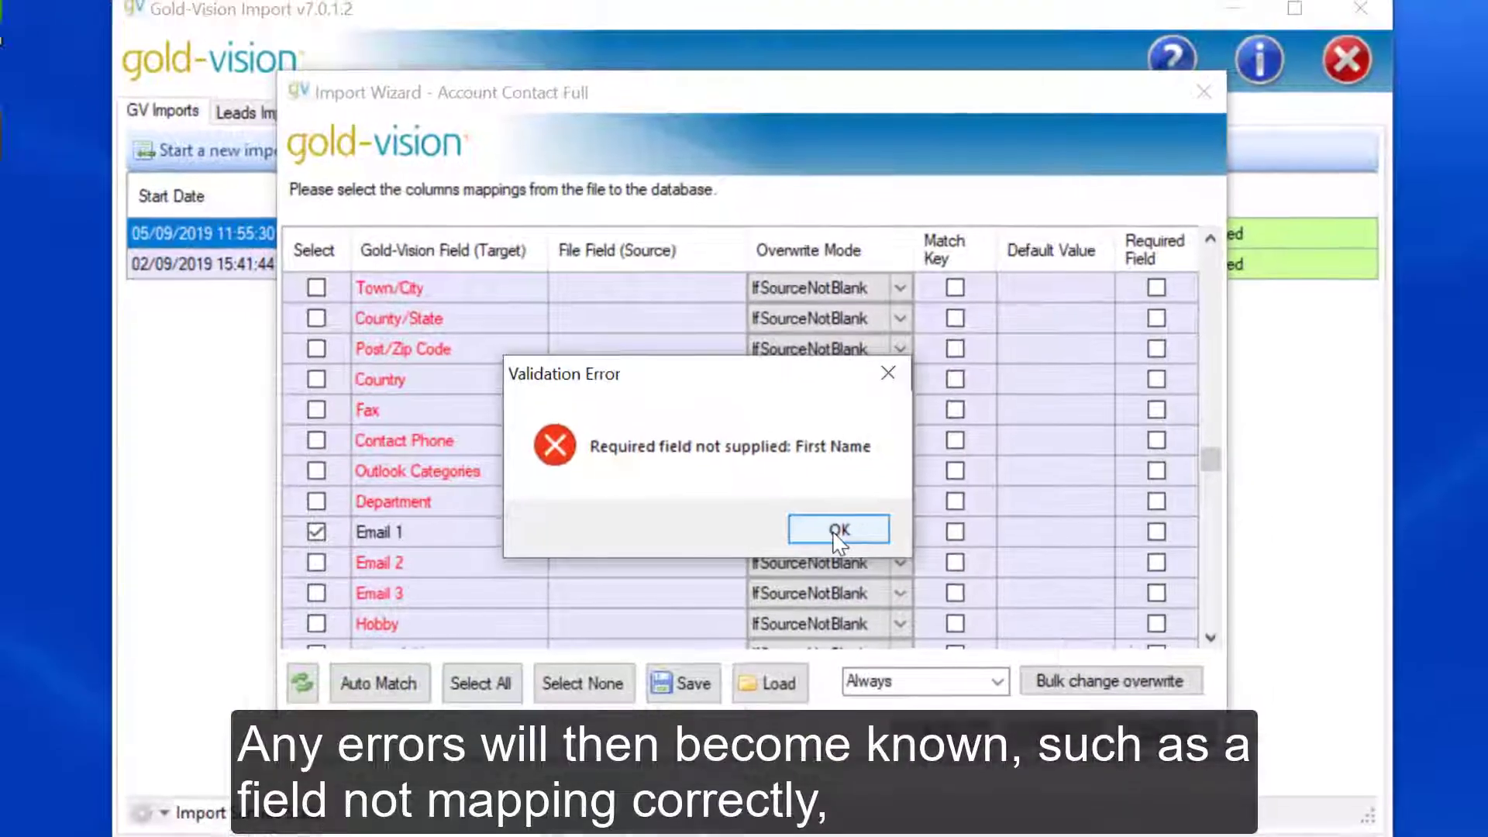
click(921, 524)
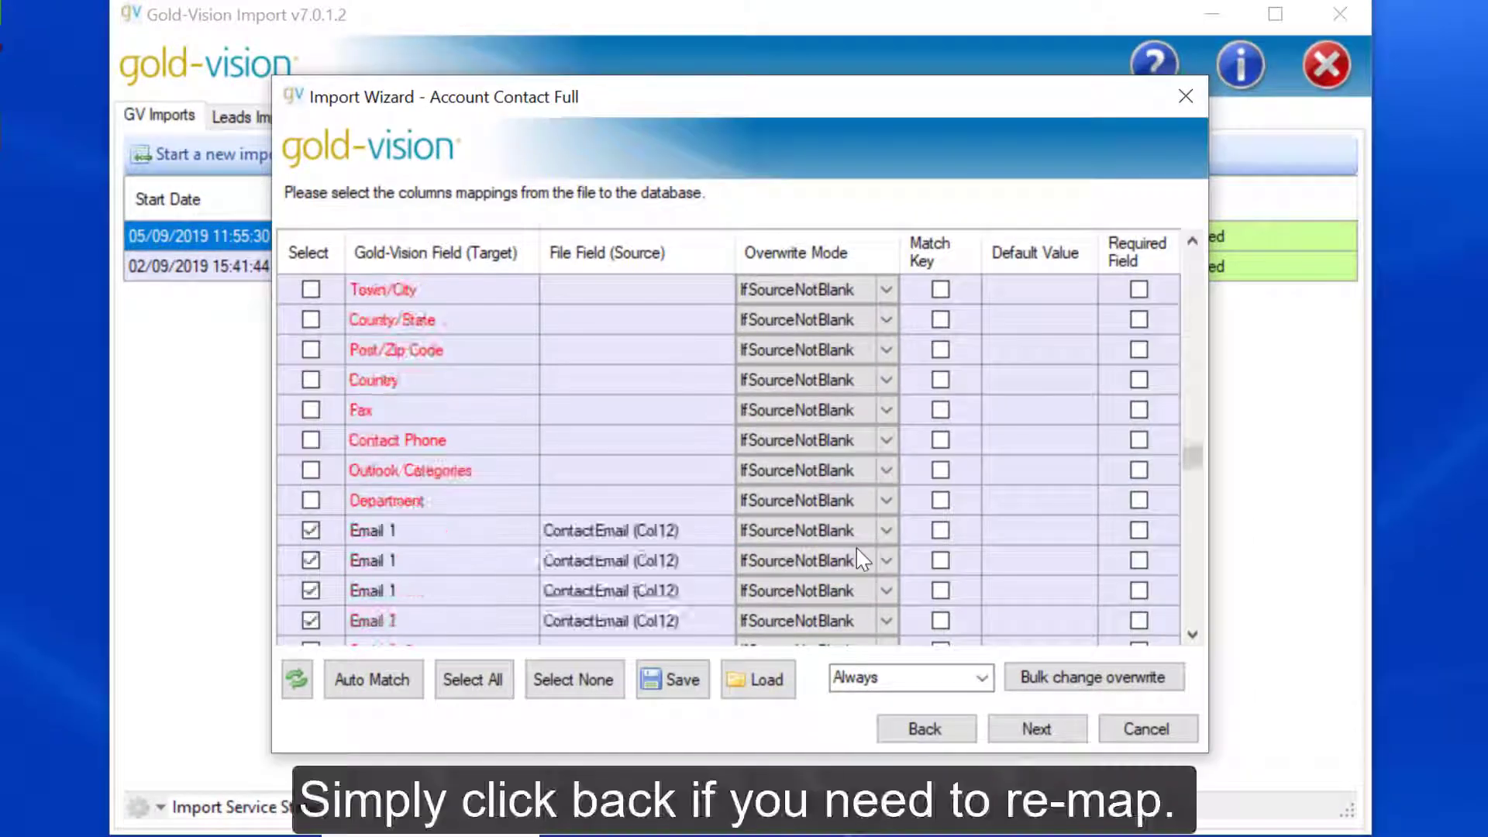
click(940, 532)
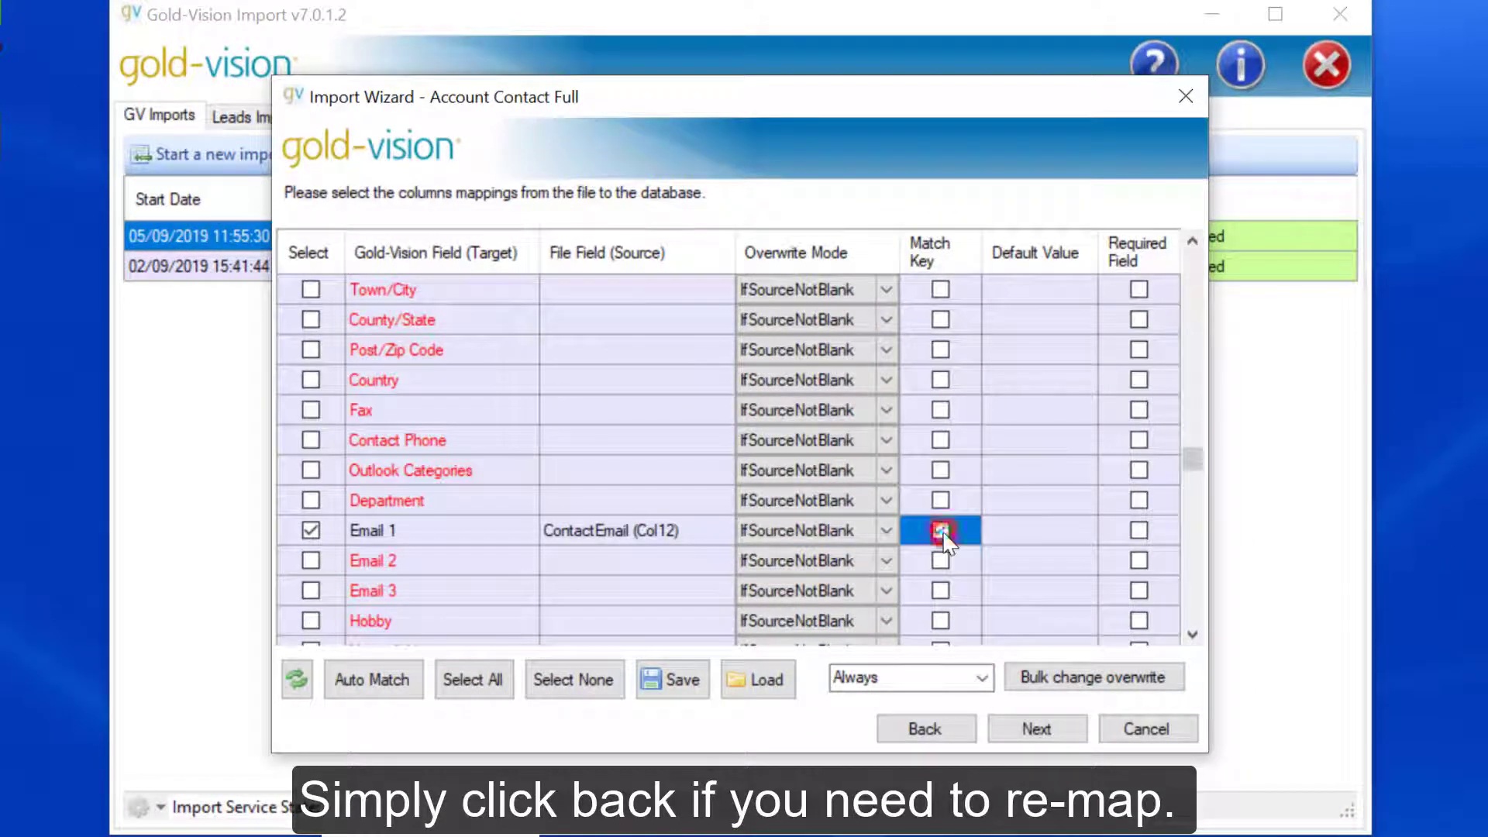
- Accept the unmapped-field warnings, set the import summary to 'Test', and start the import
click(1030, 730)
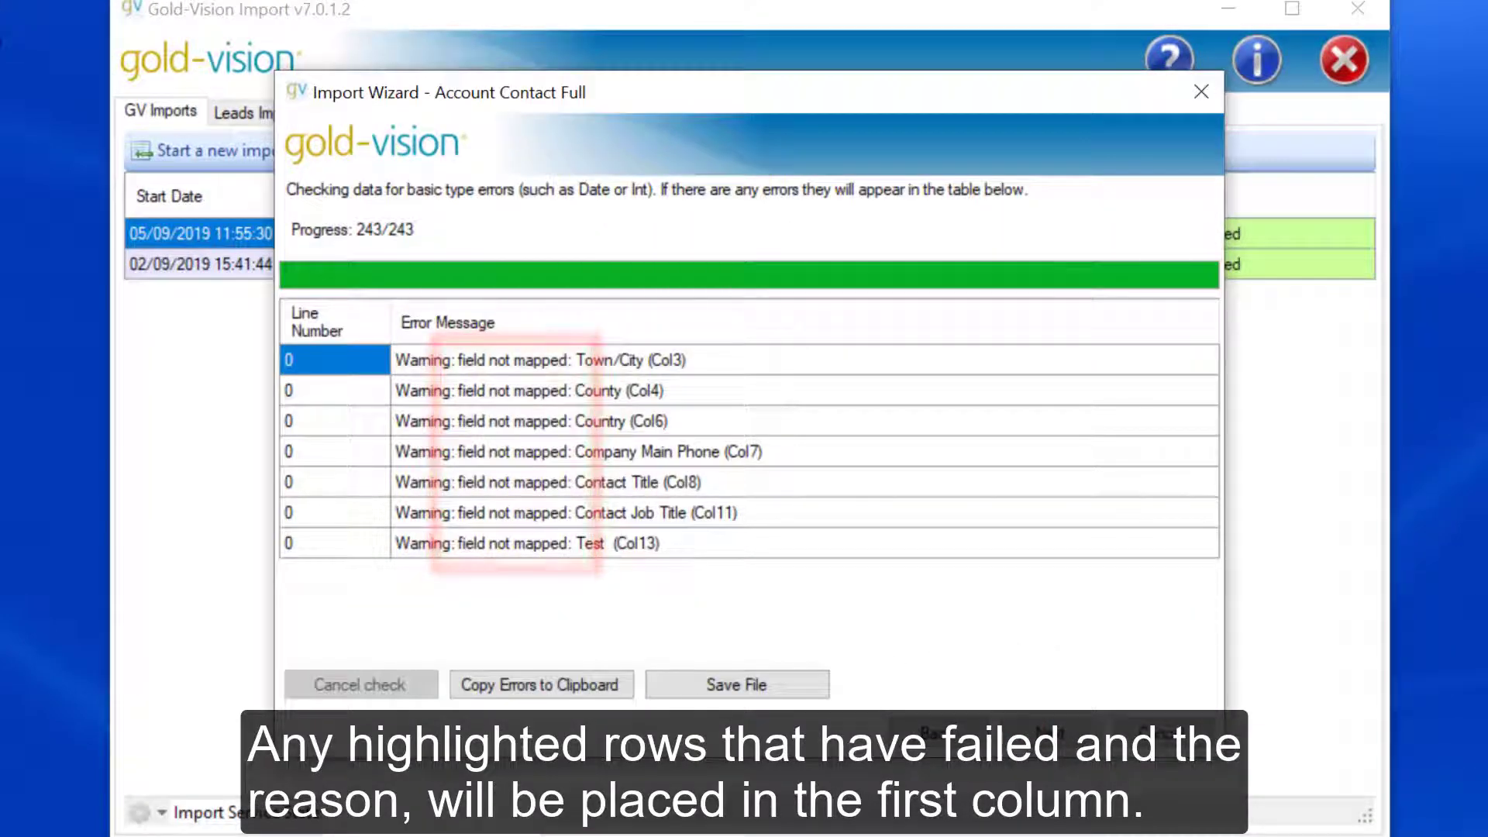
click(1046, 731)
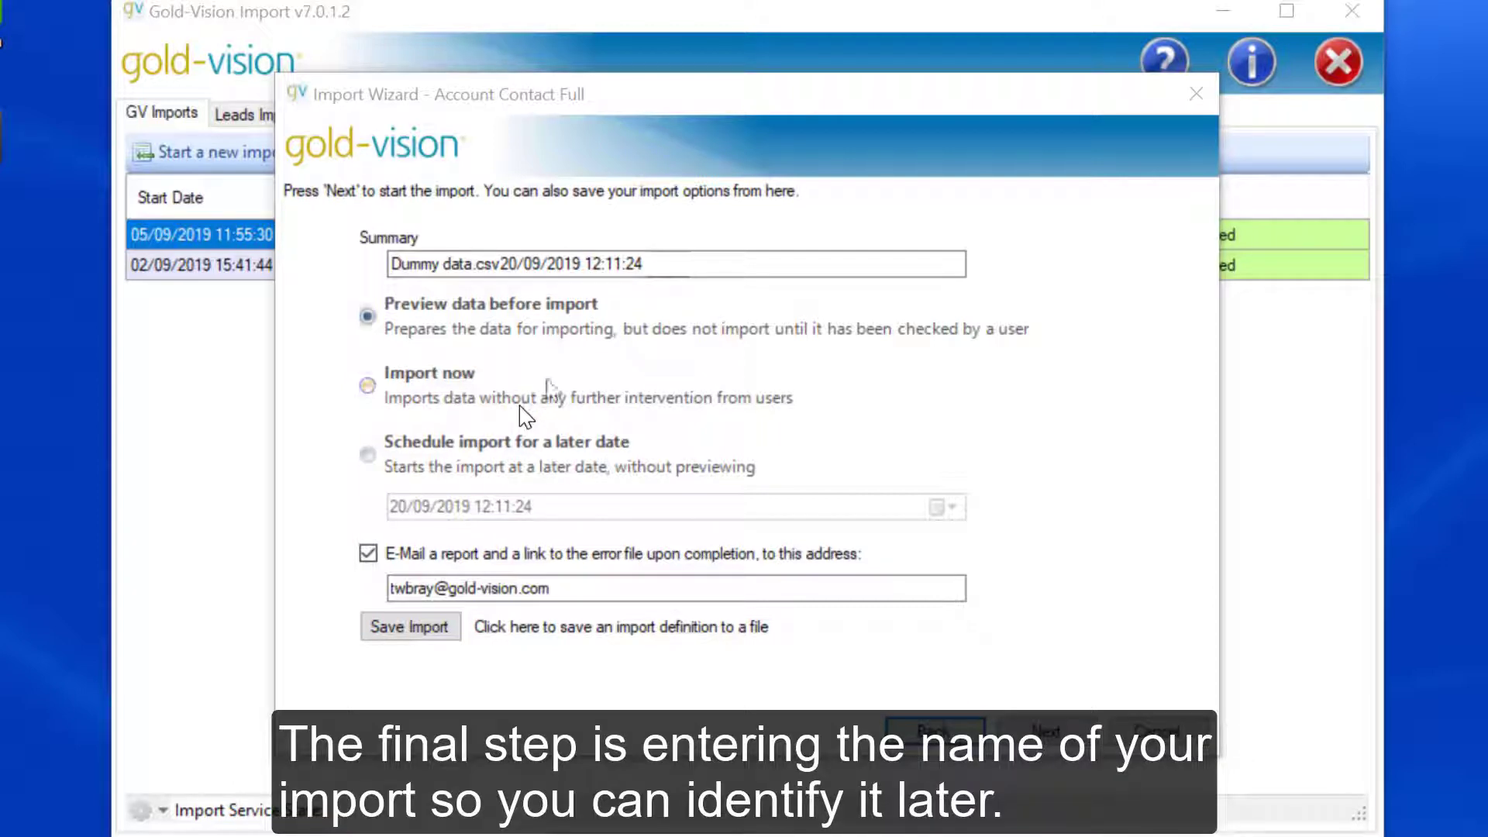
drag(659, 264, 391, 244)
text(Test)
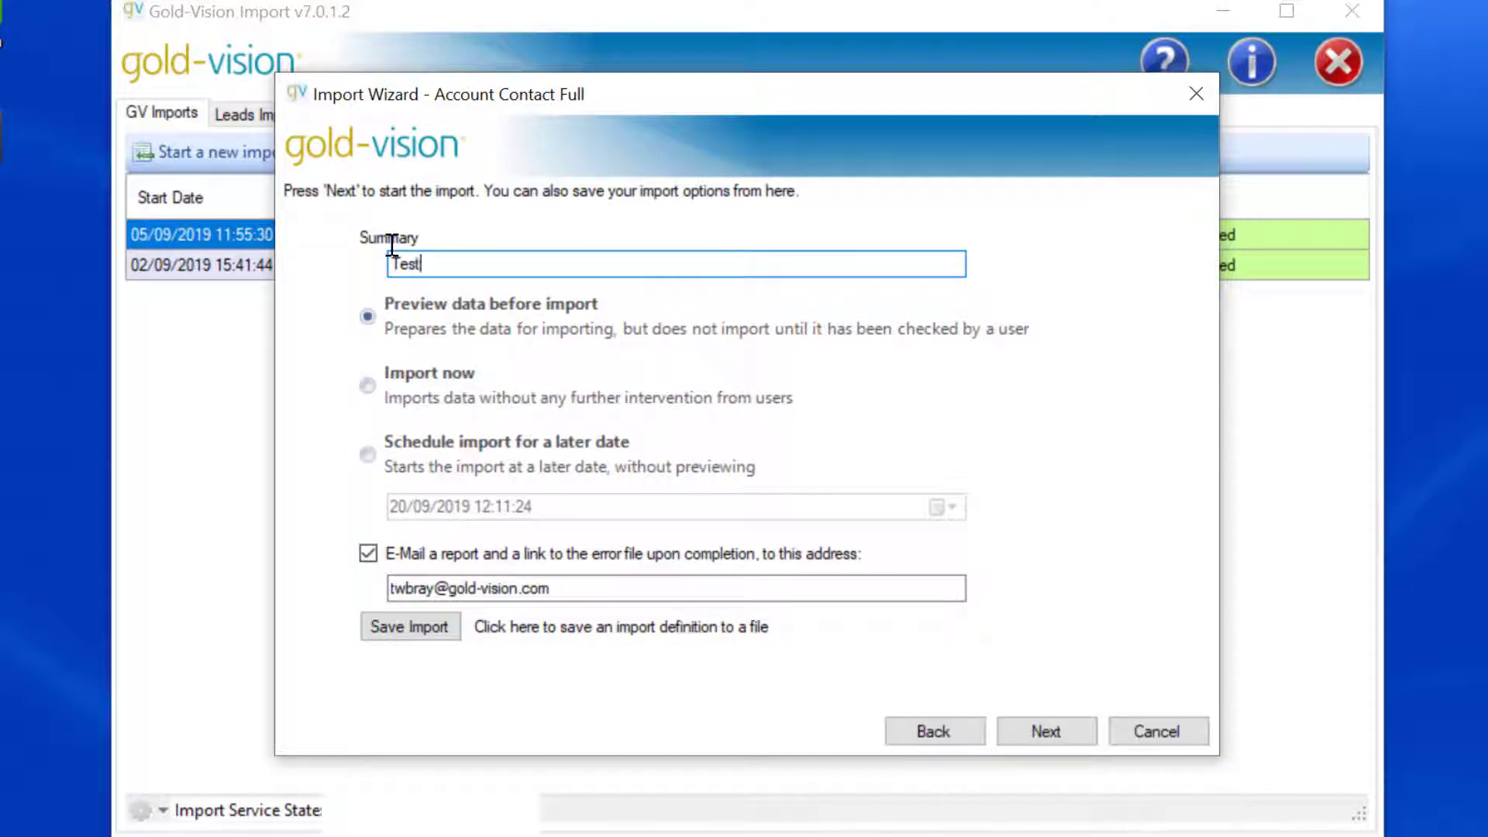
click(1068, 733)
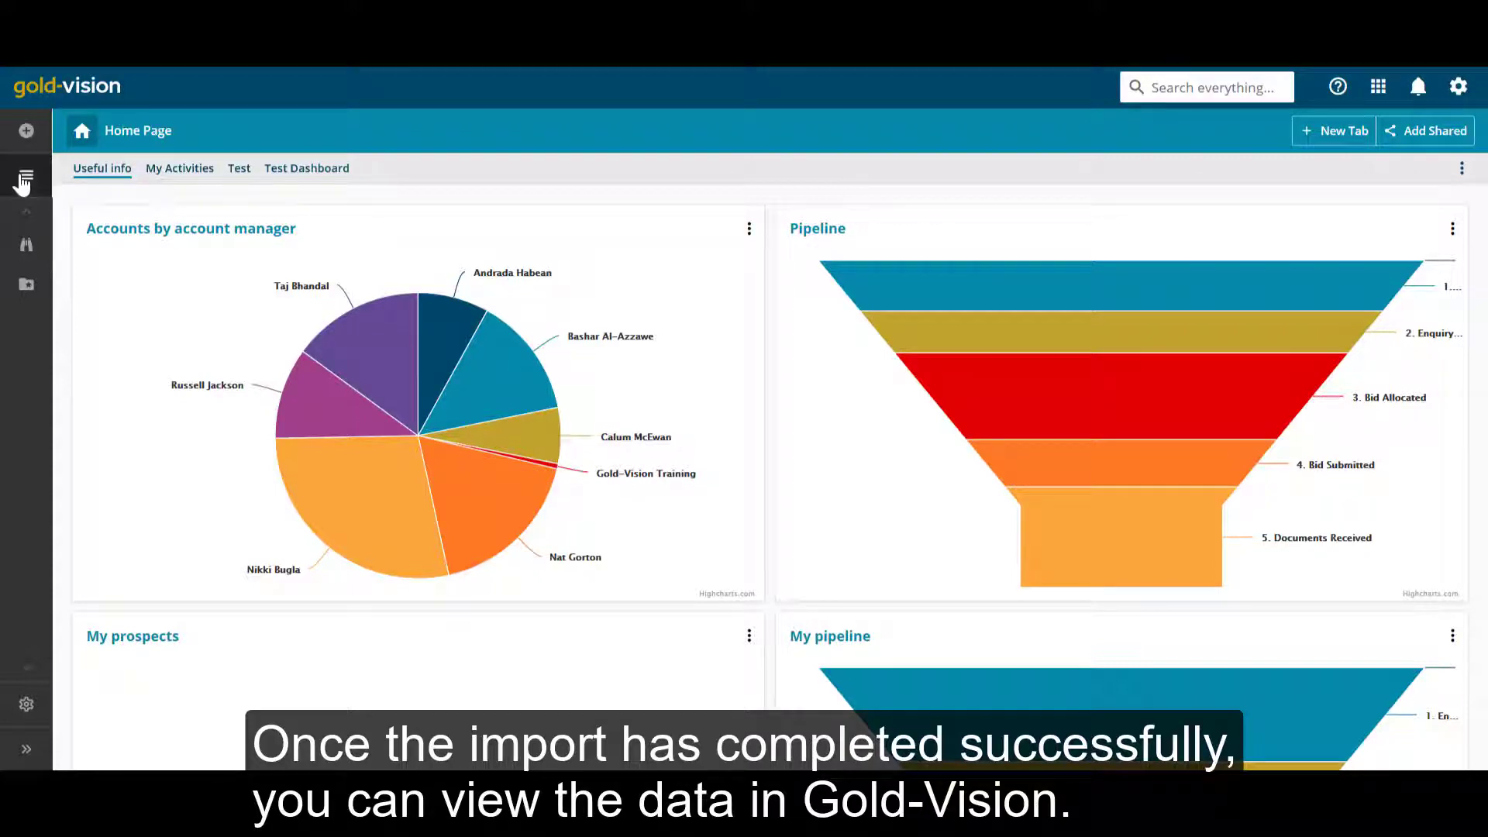
- Open the Accounts list and add a column to the right of Became a customer
click(25, 176)
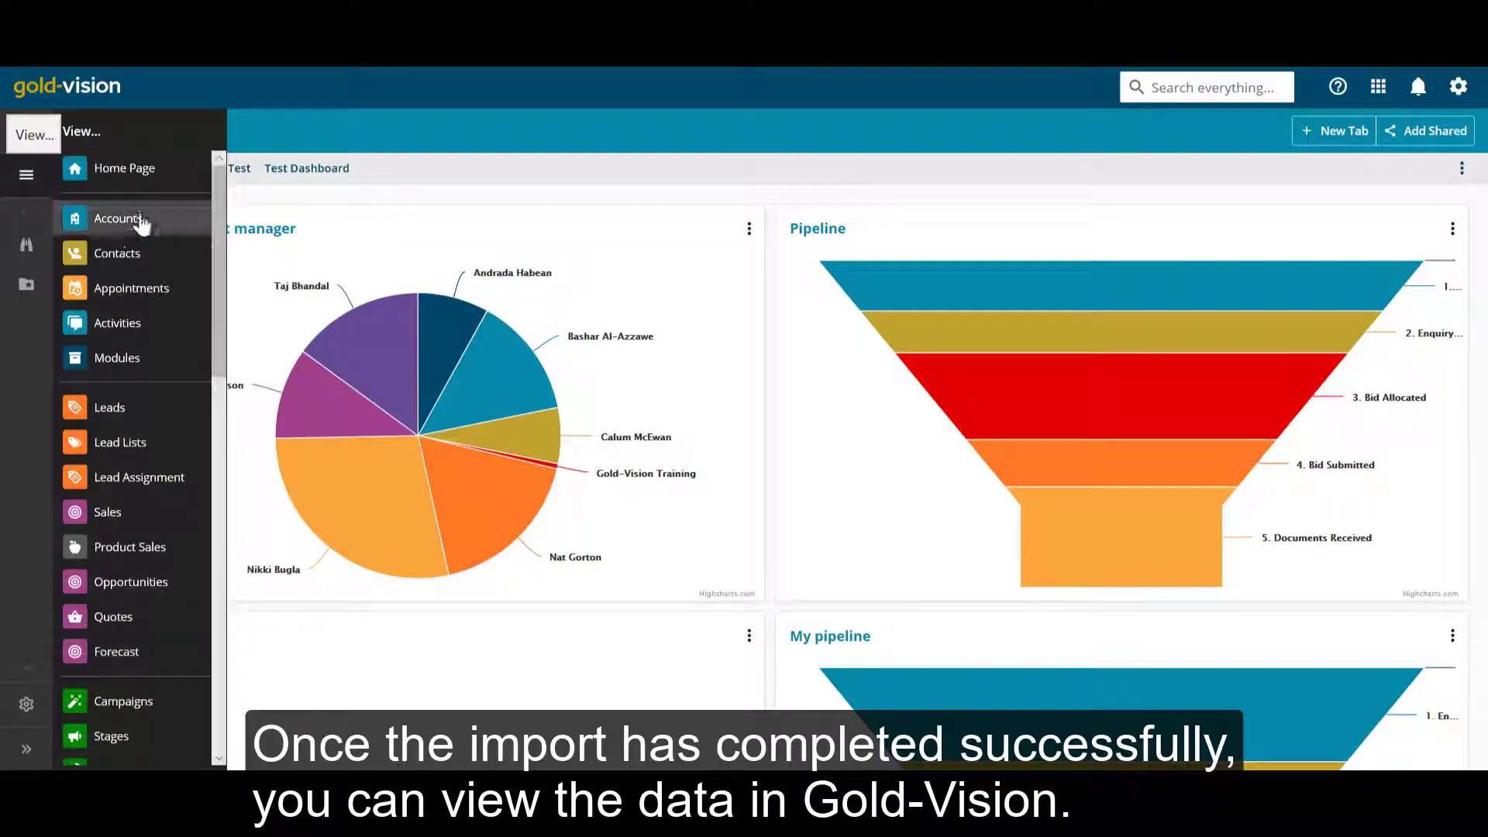
click(154, 225)
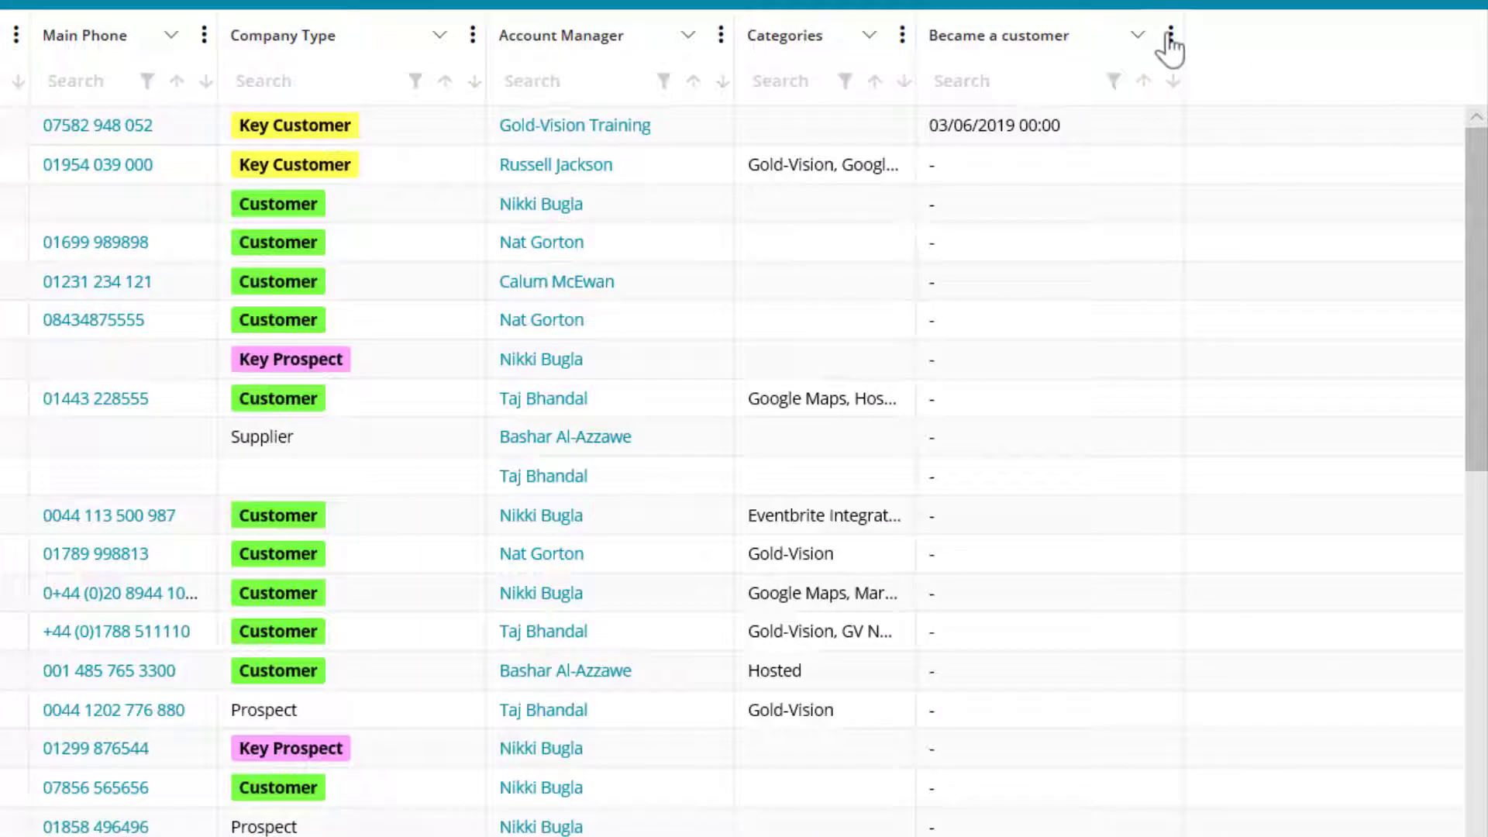
click(1282, 169)
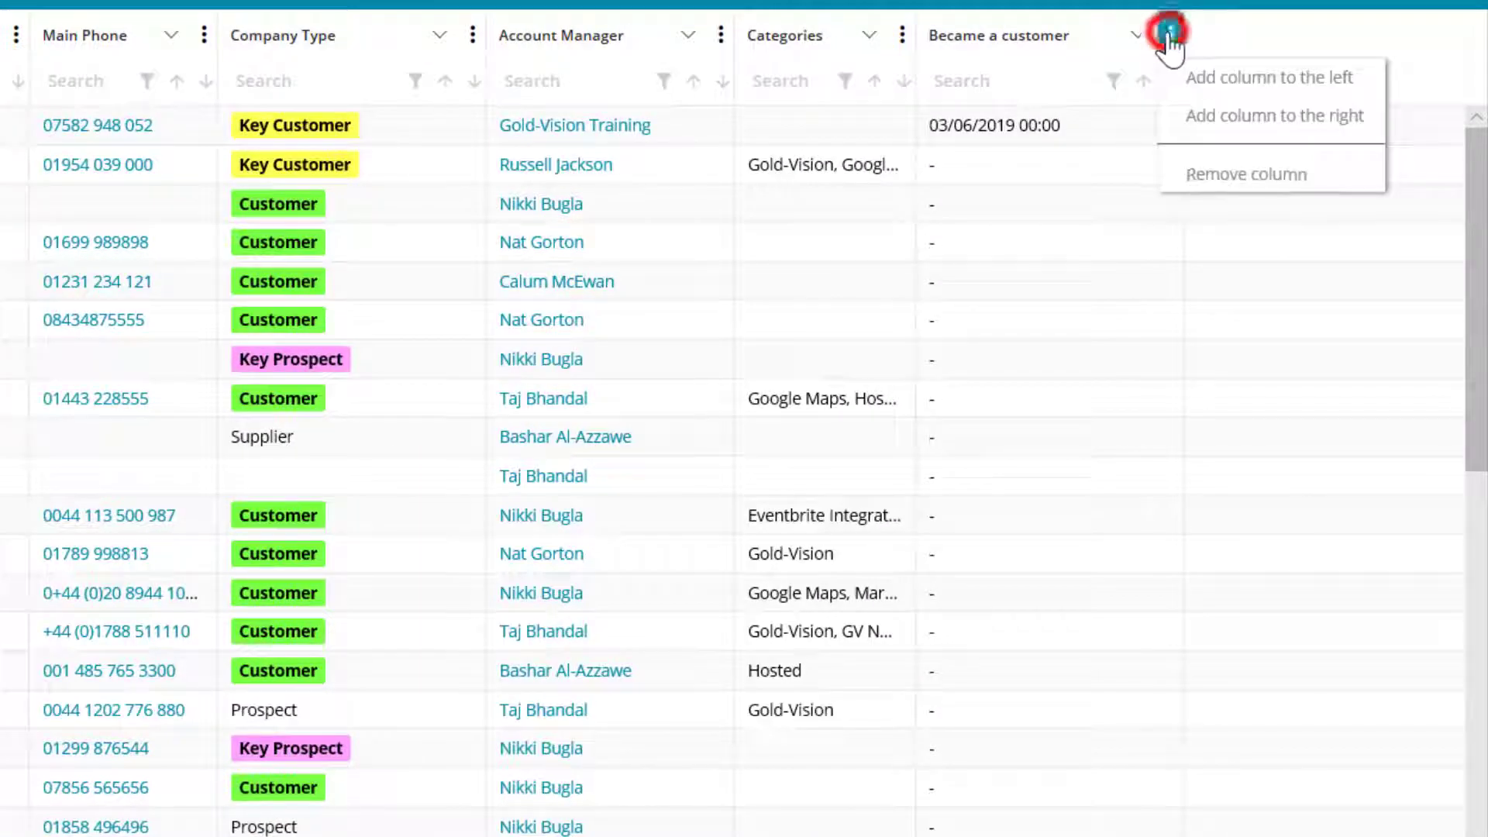
click(1224, 115)
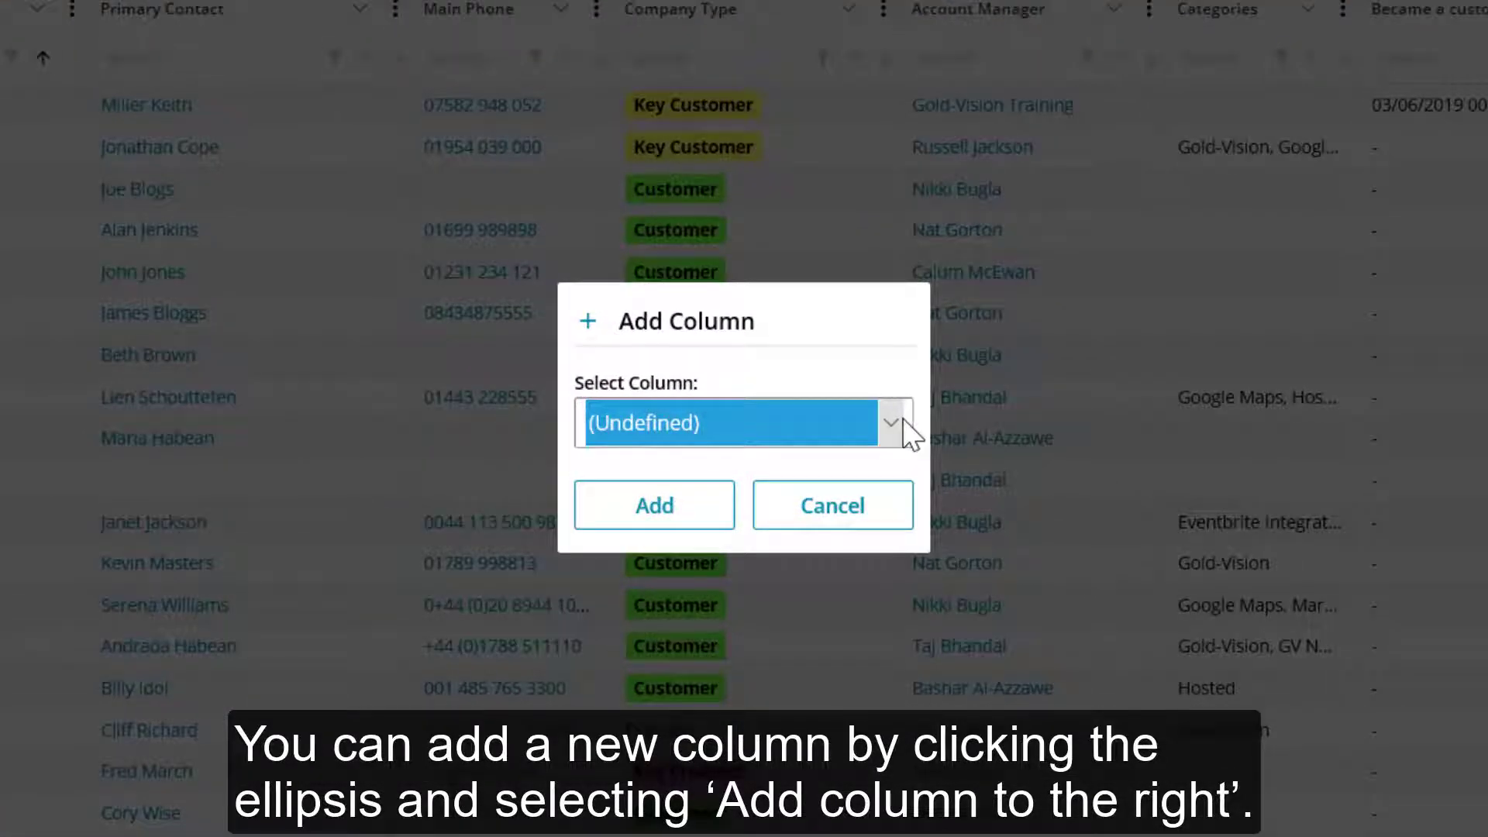
- Add the Created Date column to the grid and sort it oldest first
click(902, 419)
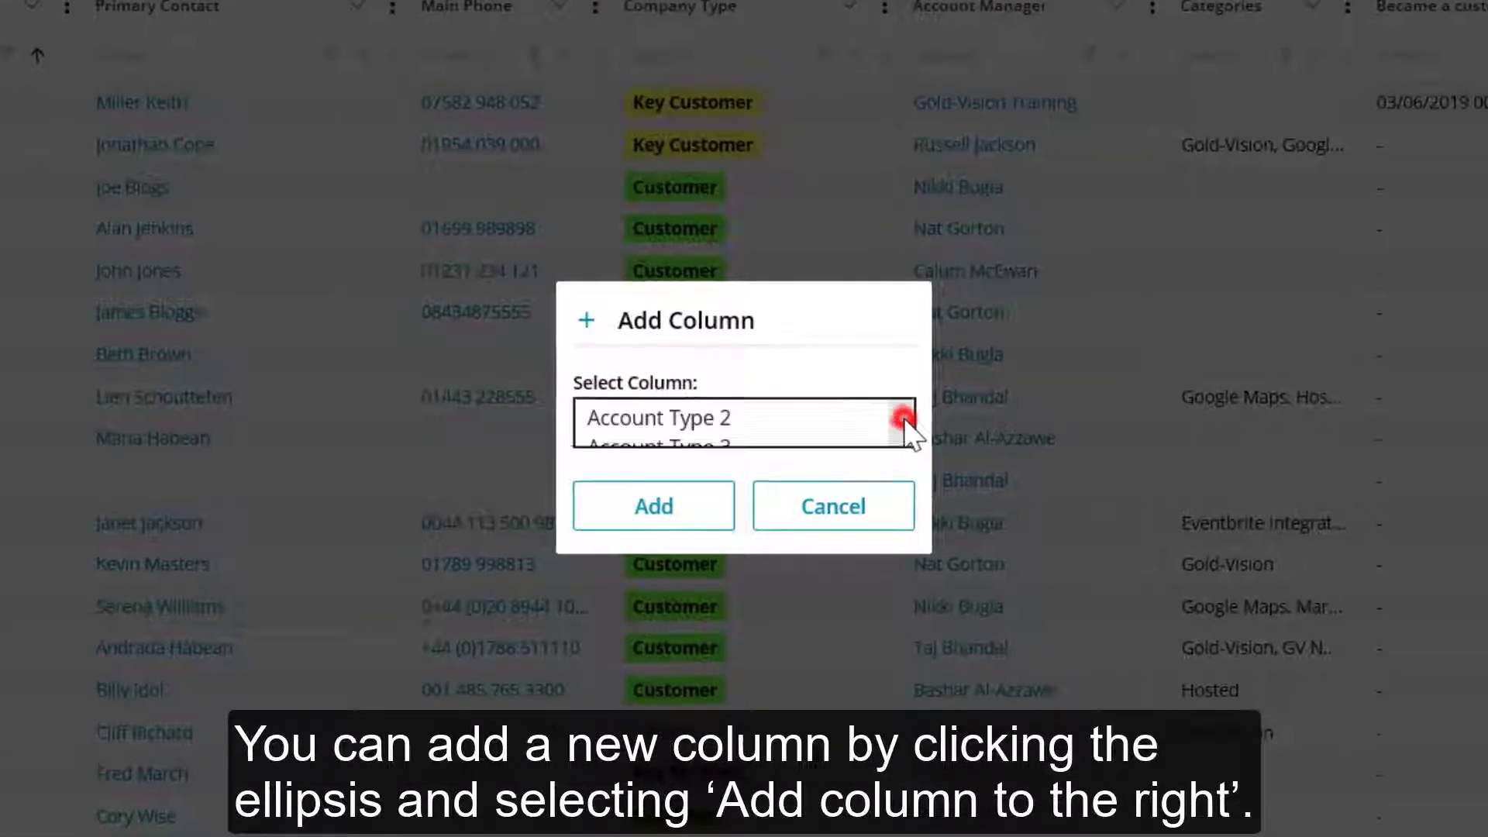
scroll(831, 589, down, 3)
scroll(798, 674, down, 2)
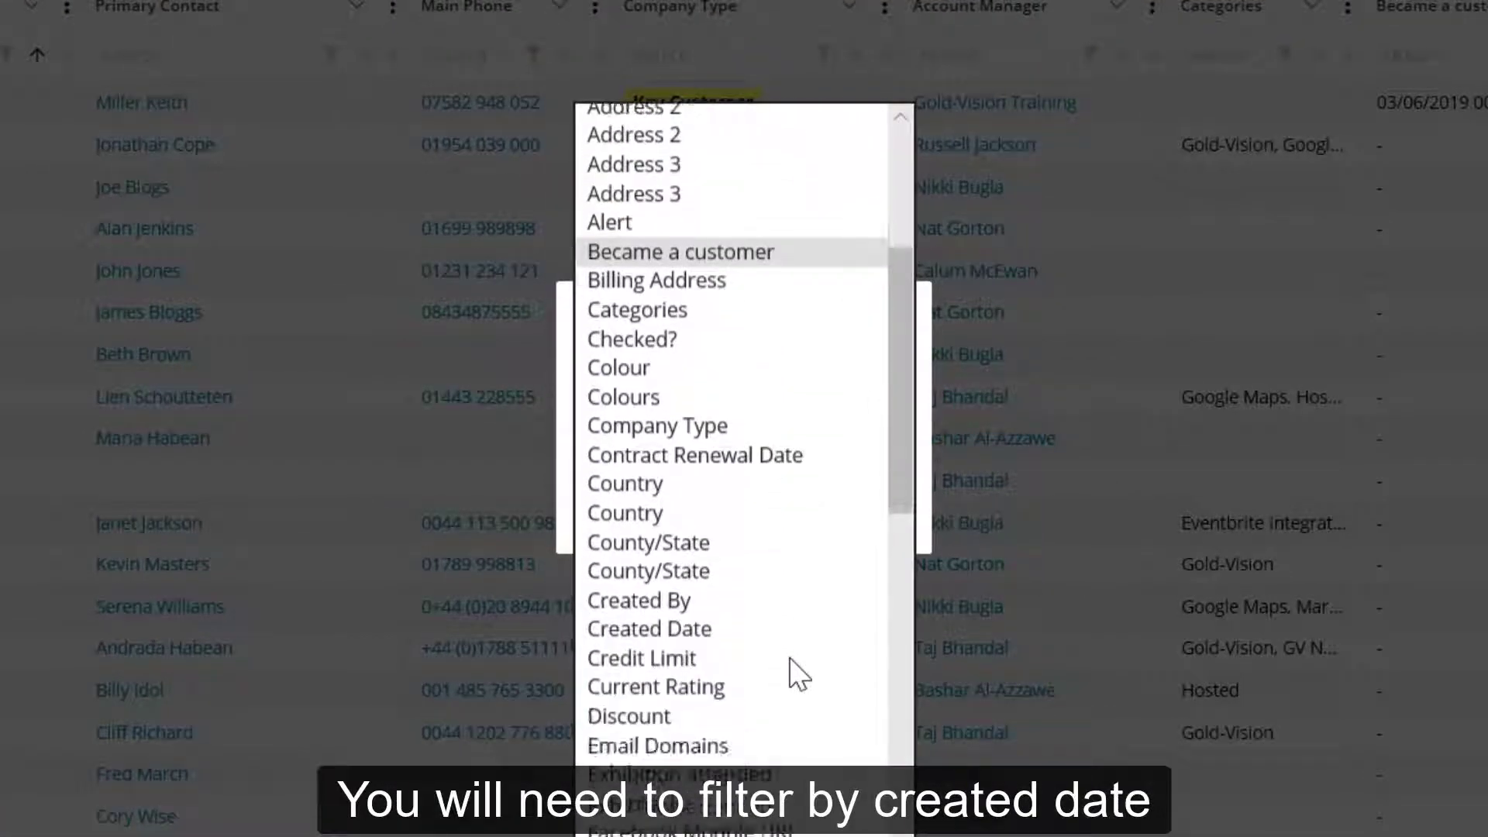
click(746, 620)
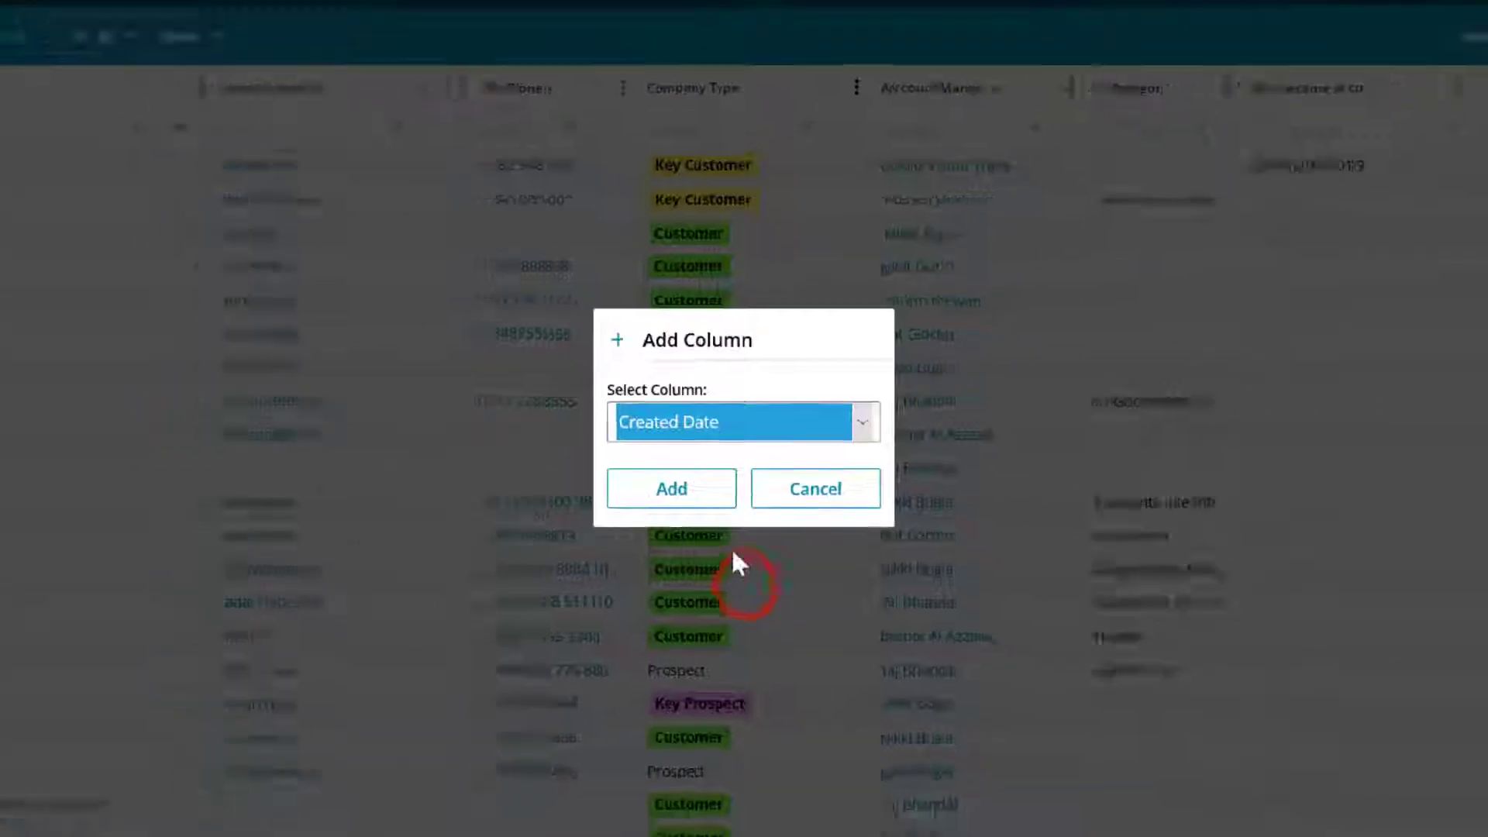
click(714, 475)
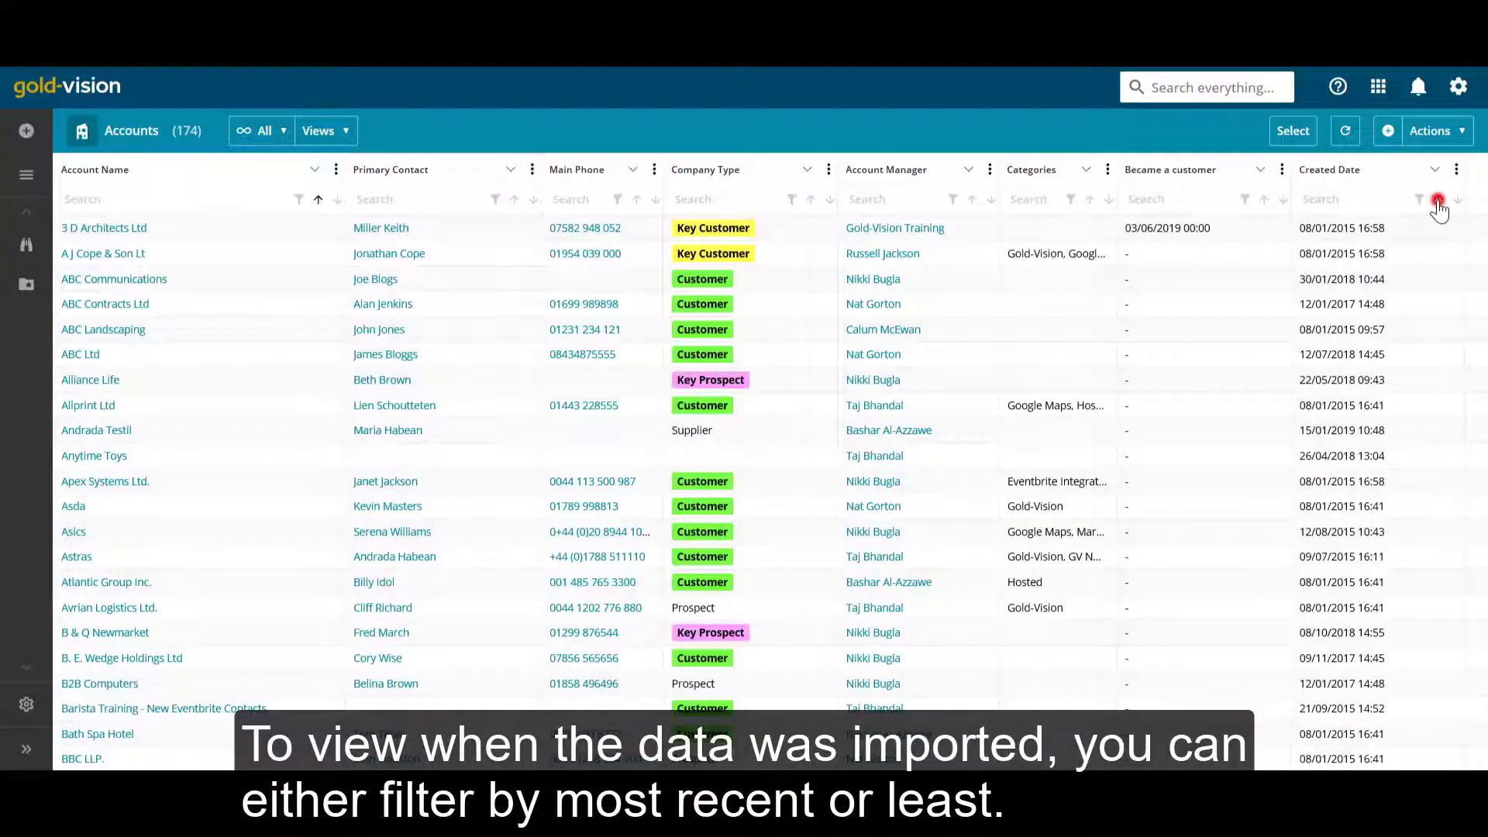
click(1437, 200)
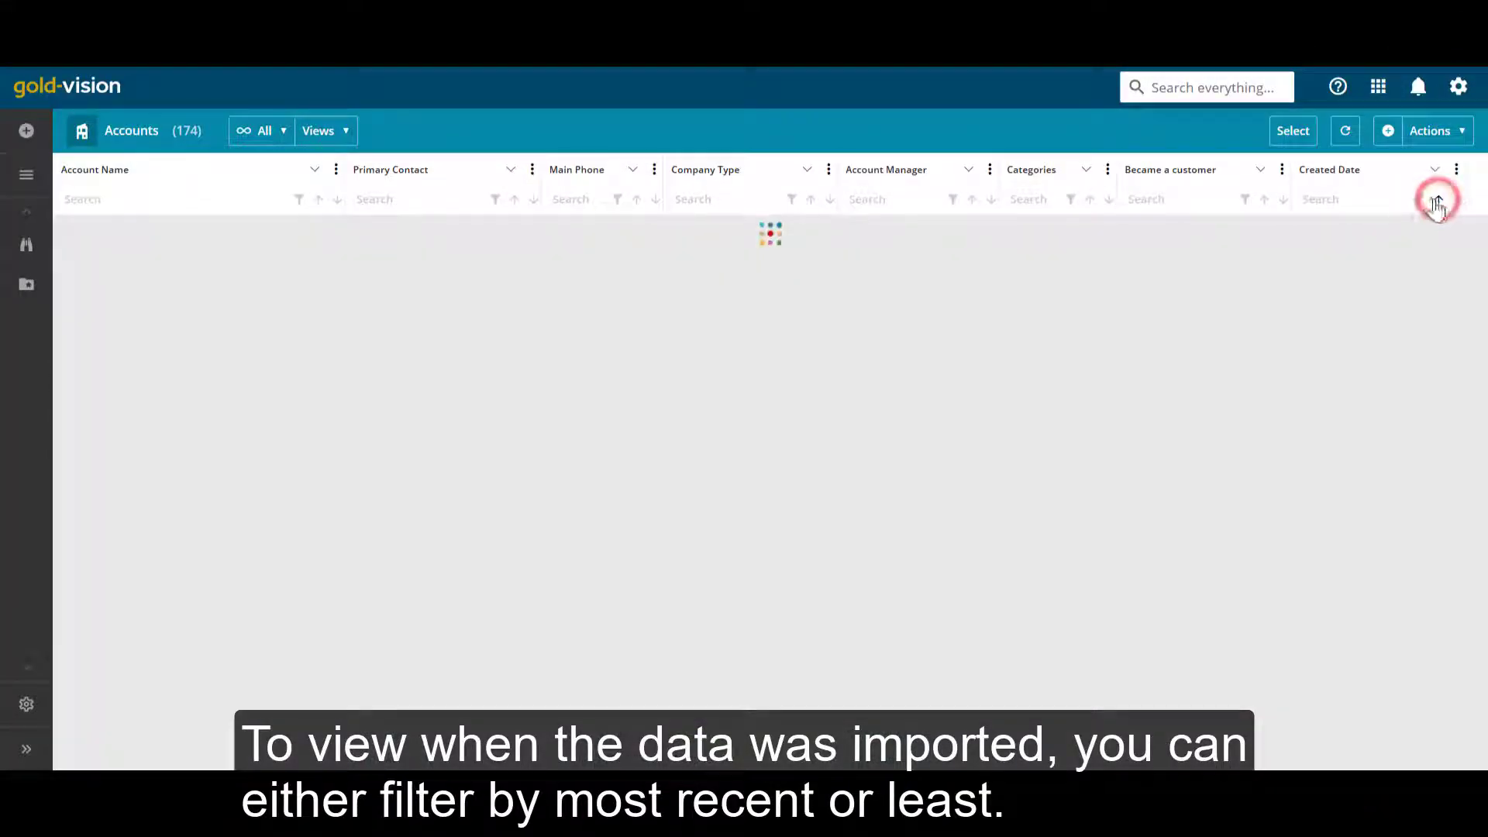